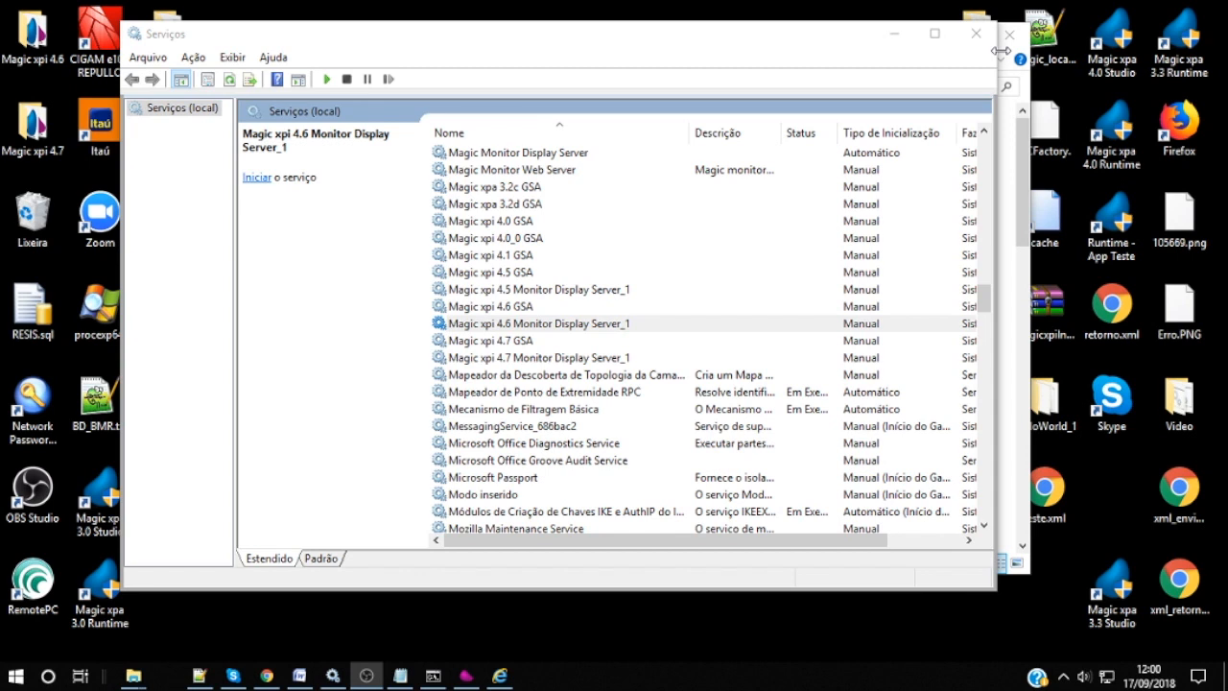
Step: Confirm the Magic xpi 4.6 GSA and Monitor Display Server_1 services are stopped, then minimise Services
{"action": "left_click", "coordinate": [542, 307]}
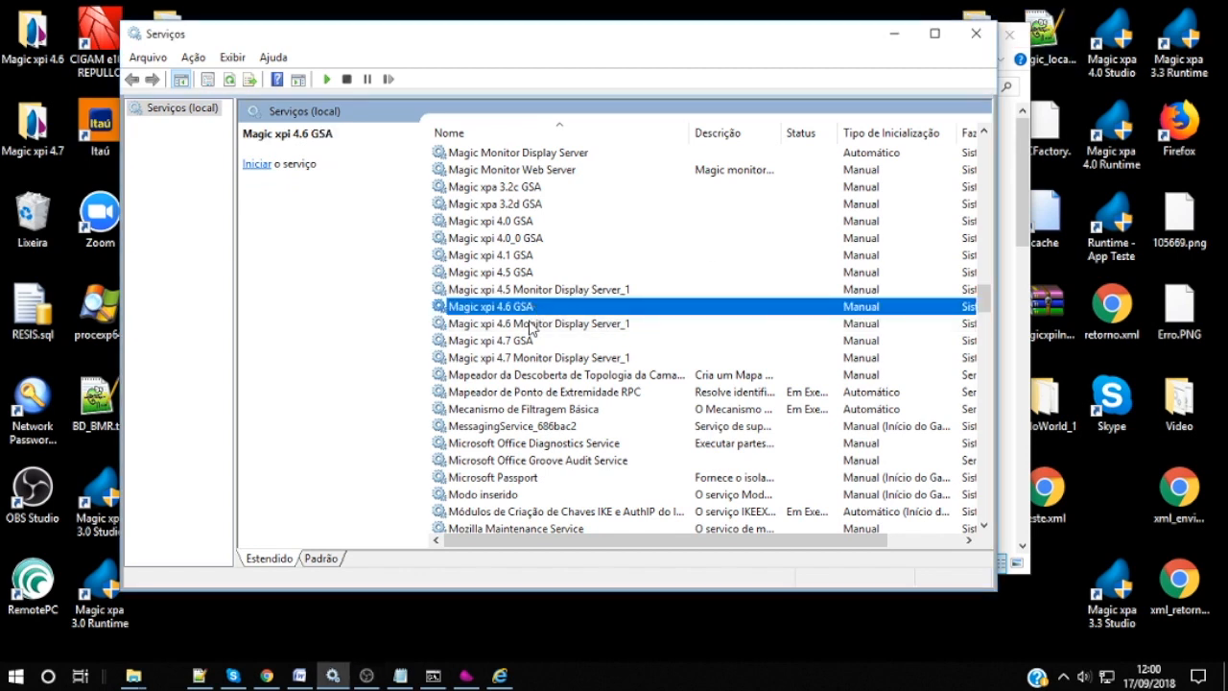
{"action": "left_click", "coordinate": [531, 325]}
{"action": "left_click", "coordinate": [529, 308]}
{"action": "left_click", "coordinate": [531, 325]}
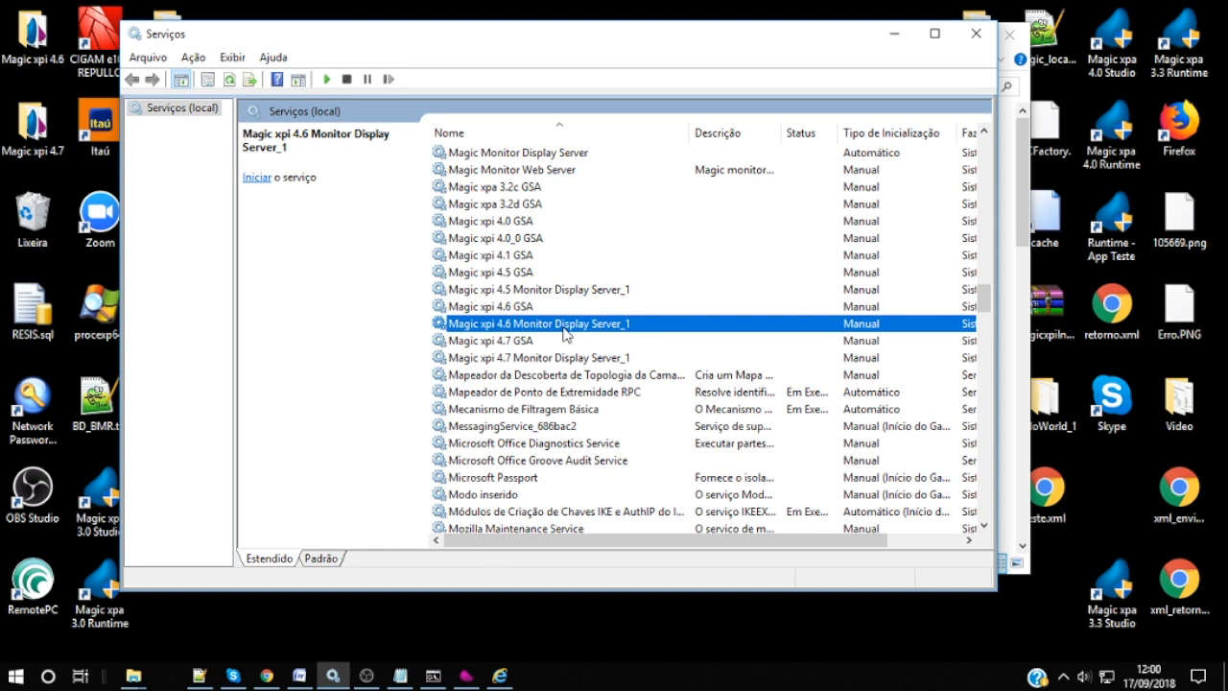
{"action": "left_click", "coordinate": [894, 33]}
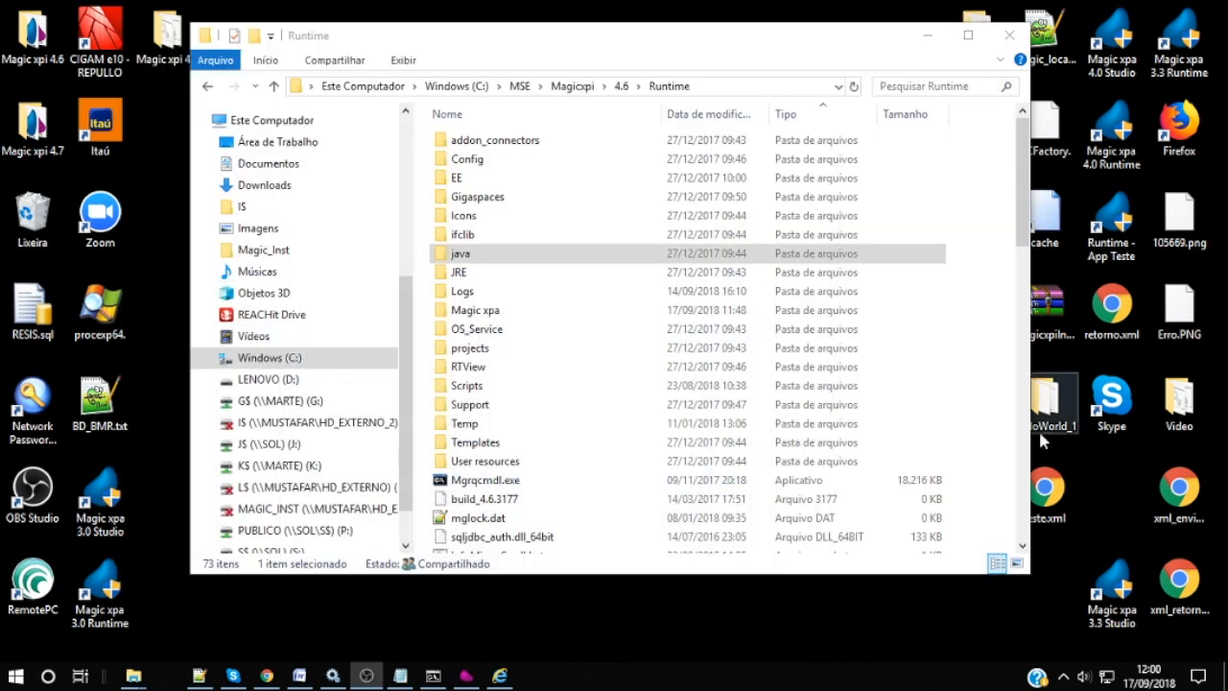
Step: Paste ojdbc6.jar into Runtime\java\DatabaseDrivers next to the existing sqljdbc4.jar
{"action": "left_click", "coordinate": [712, 61]}
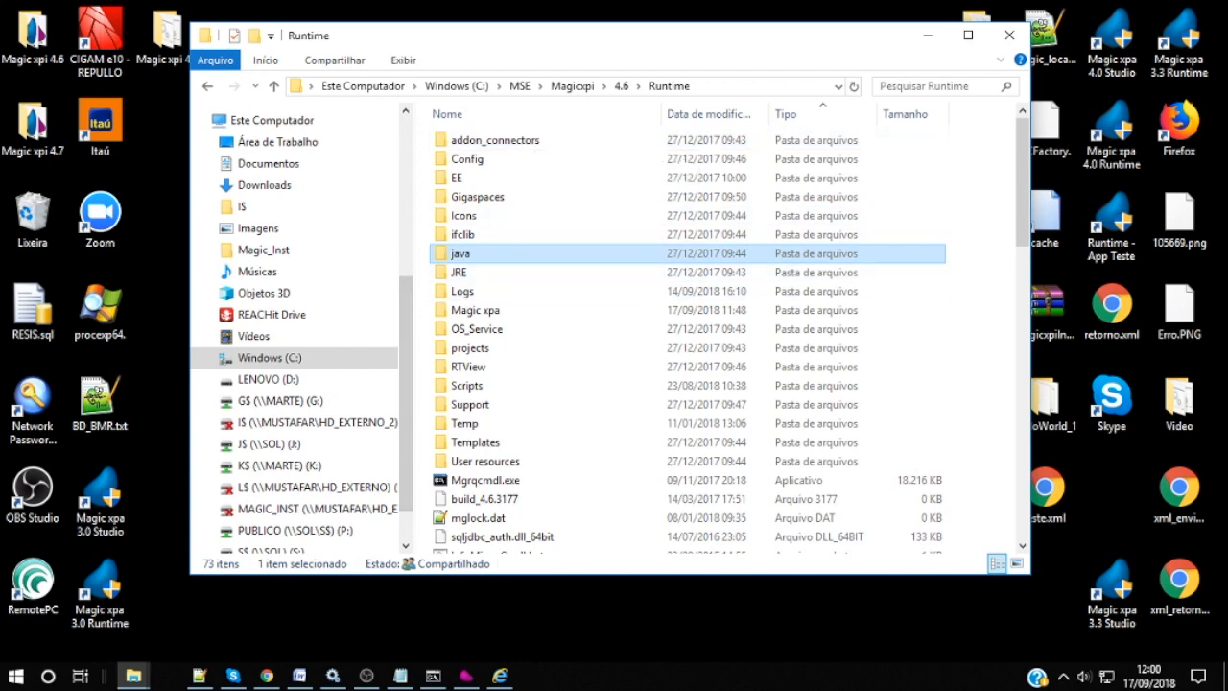
{"action": "key", "text": "alt+Tab"}
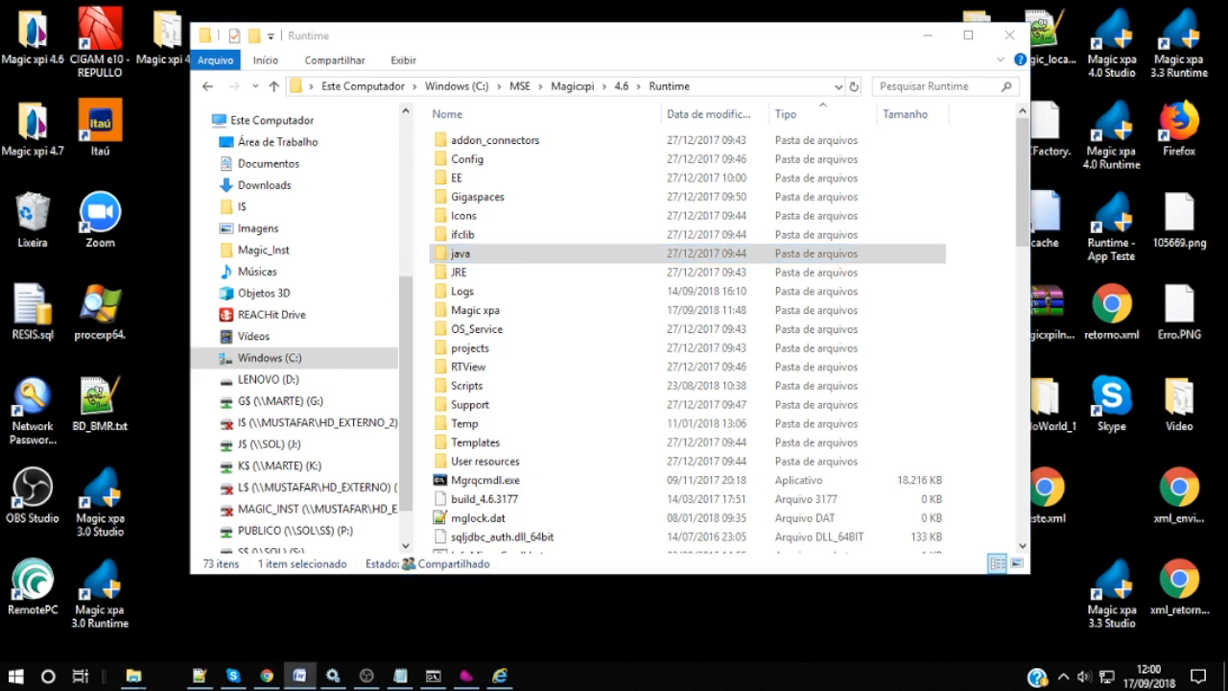
{"action": "left_click", "coordinate": [631, 259]}
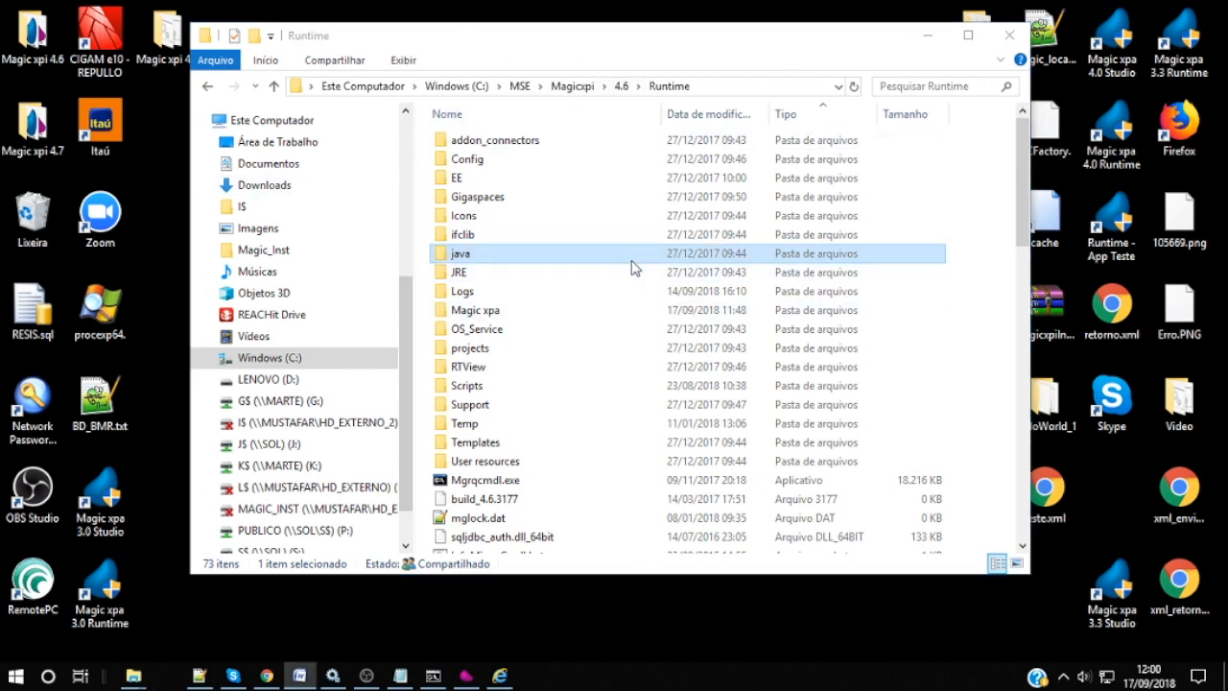
{"action": "double_click", "coordinate": [460, 254]}
{"action": "double_click", "coordinate": [523, 182]}
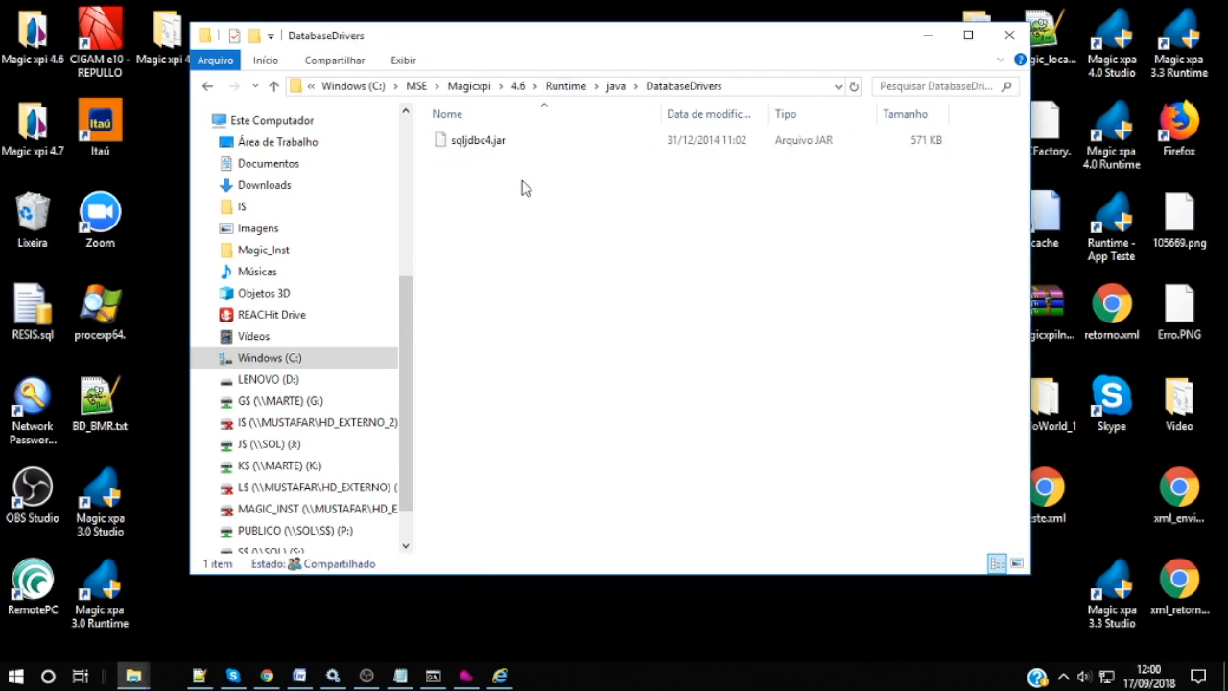
{"action": "key", "text": "ctrl+v"}
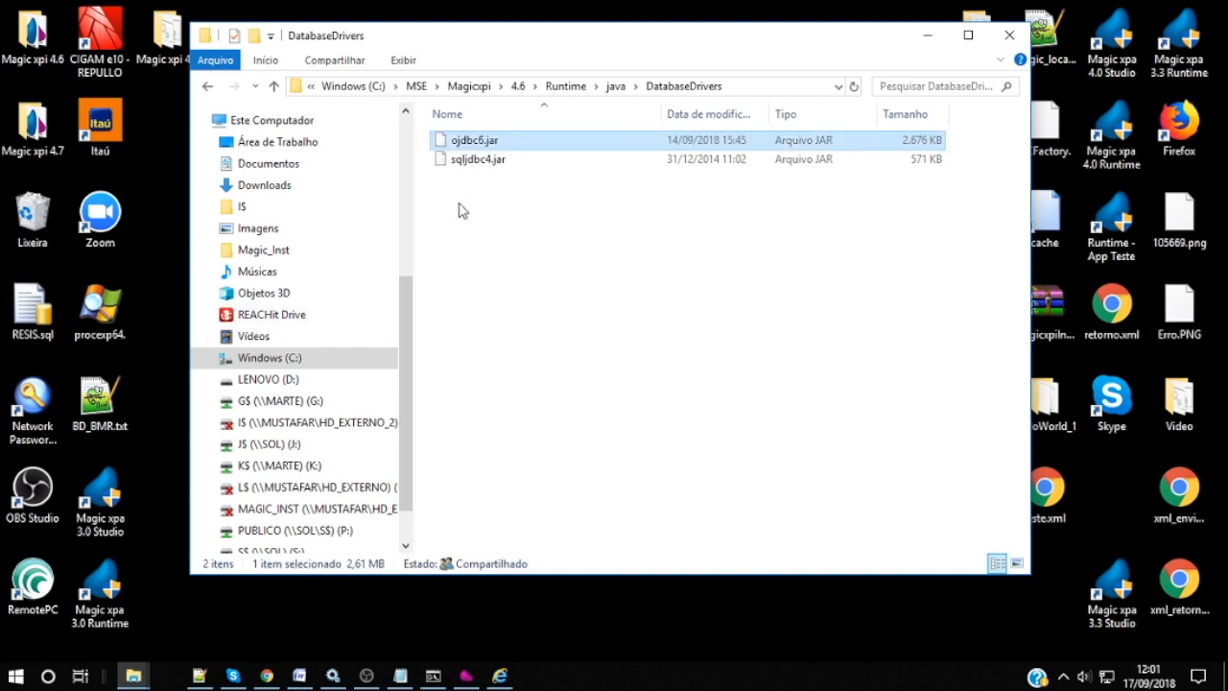
{"action": "key", "text": "Down"}
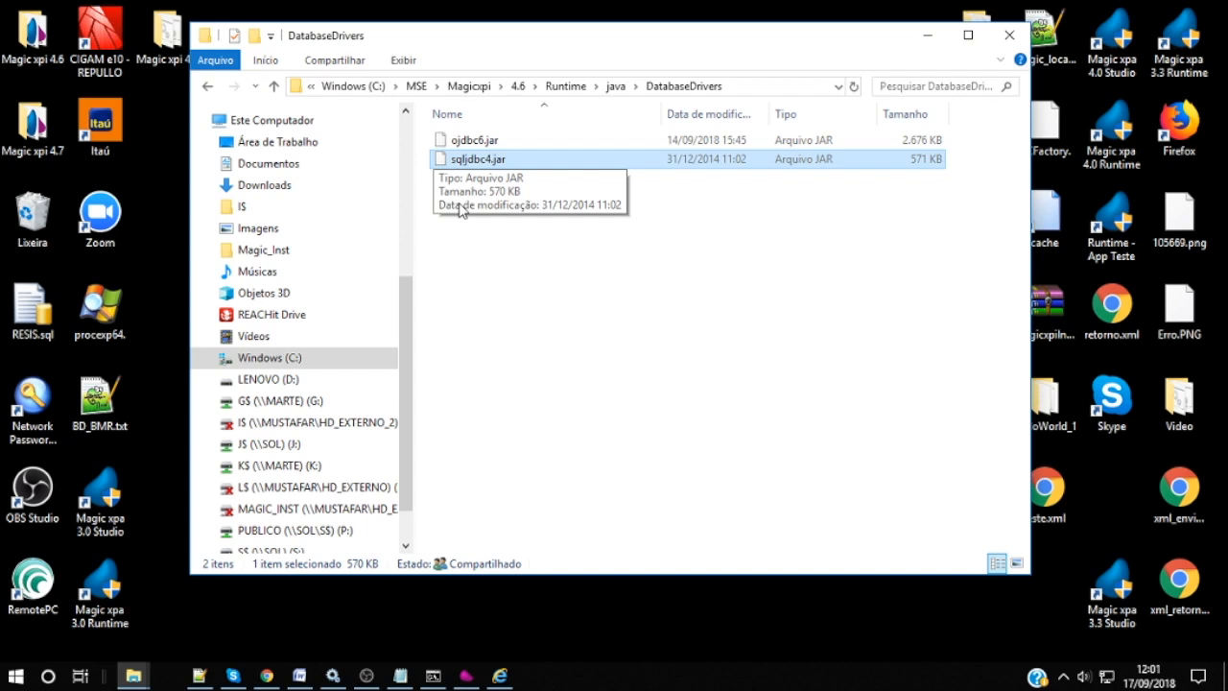
Step: Paste ojdbc6.jar into Runtime\Gigaspaces\lib\platform\ext as well
{"action": "left_click", "coordinate": [566, 86]}
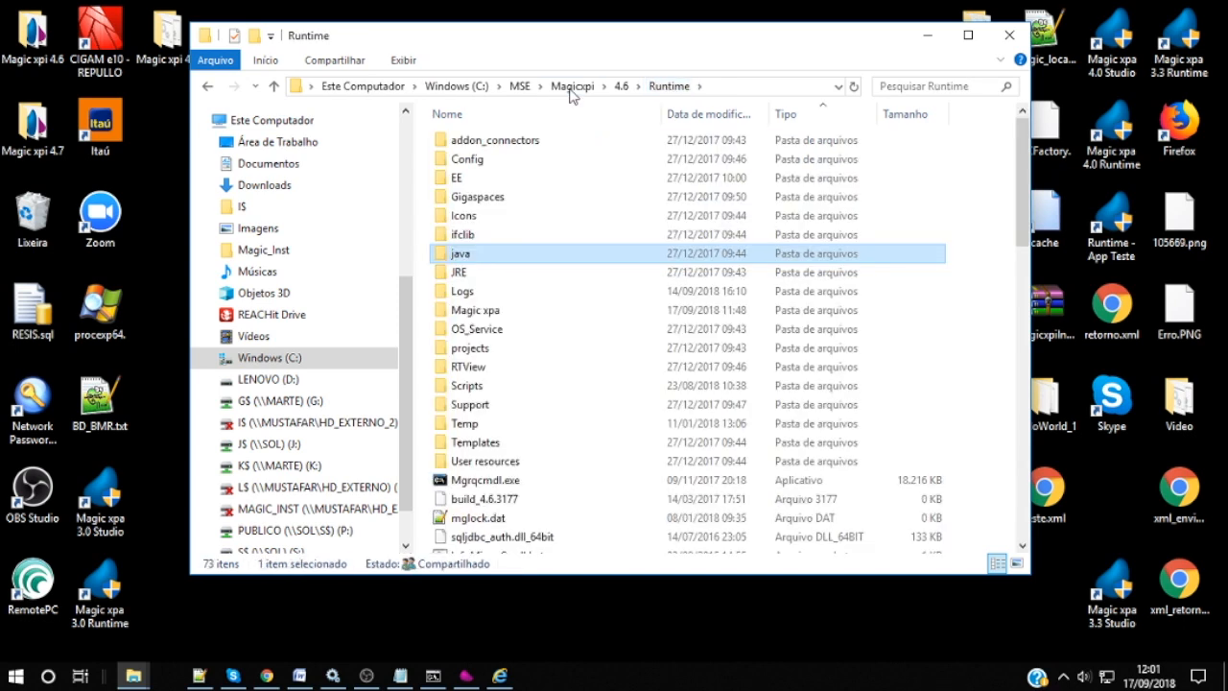
{"action": "double_click", "coordinate": [510, 198]}
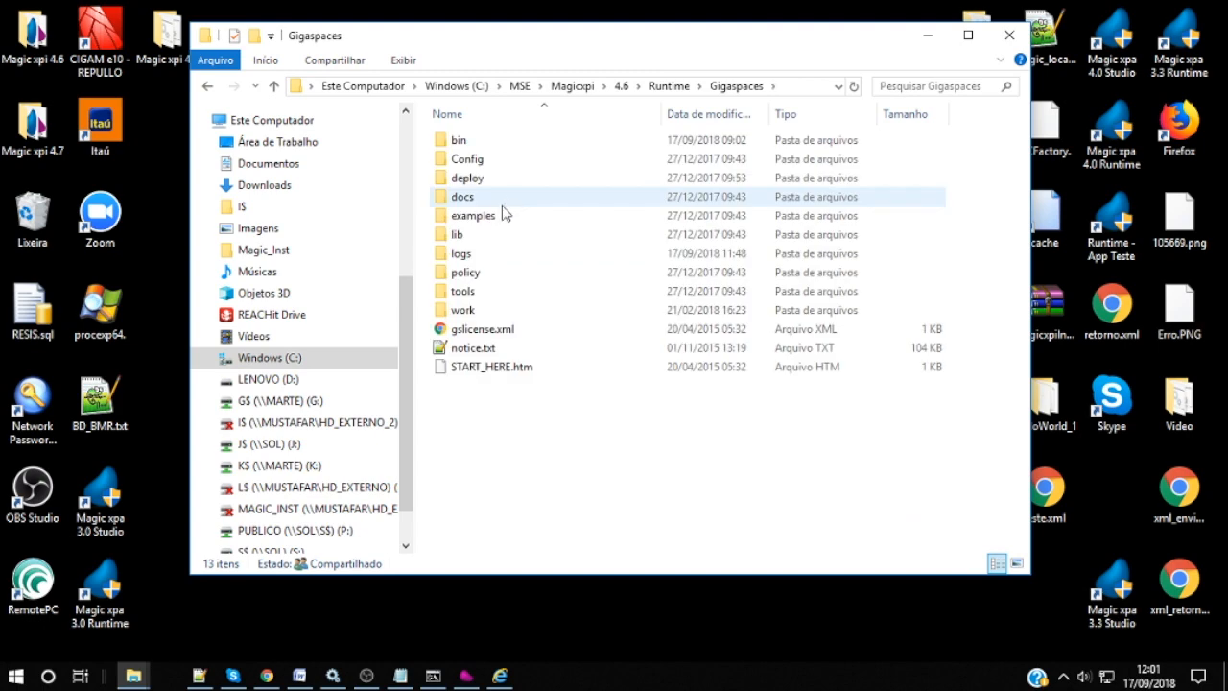
{"action": "double_click", "coordinate": [459, 234]}
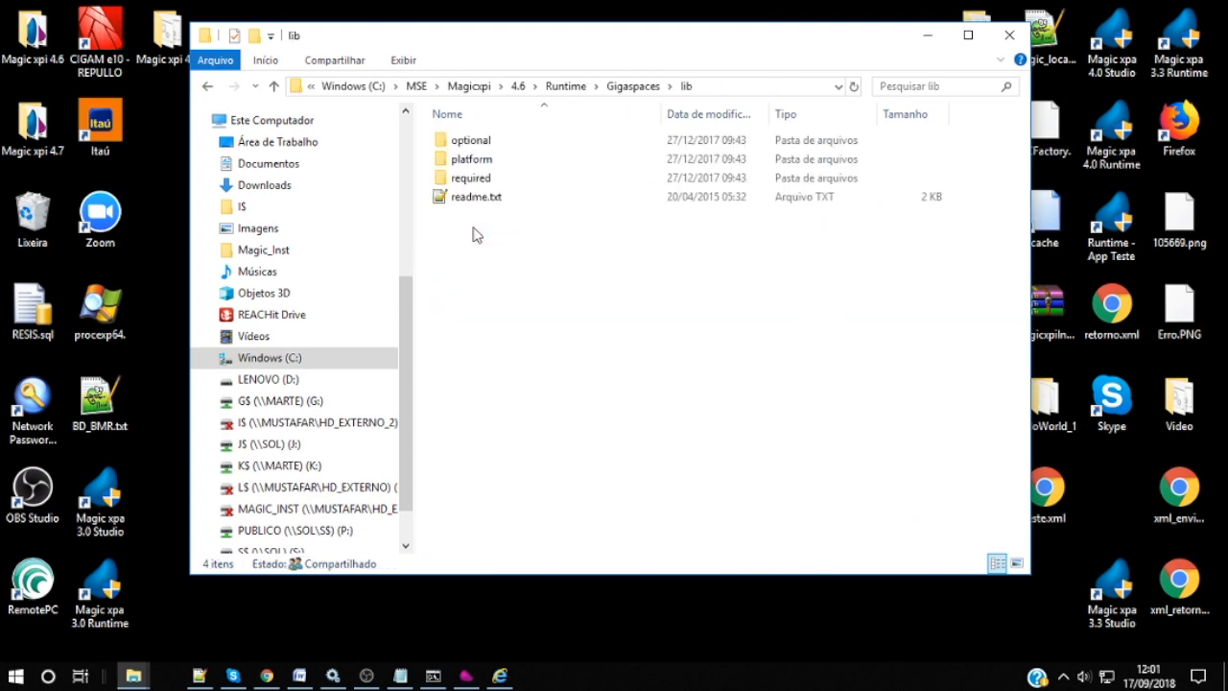
{"action": "double_click", "coordinate": [477, 160]}
{"action": "double_click", "coordinate": [470, 218]}
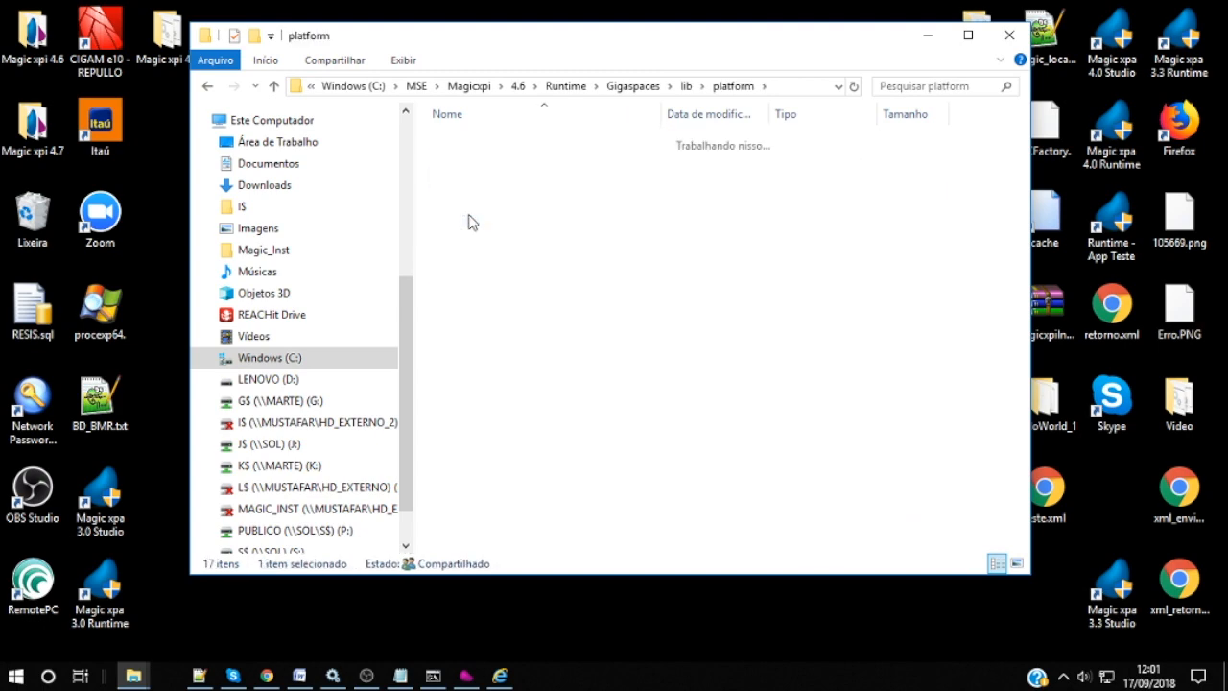
{"action": "key", "text": "ctrl+v"}
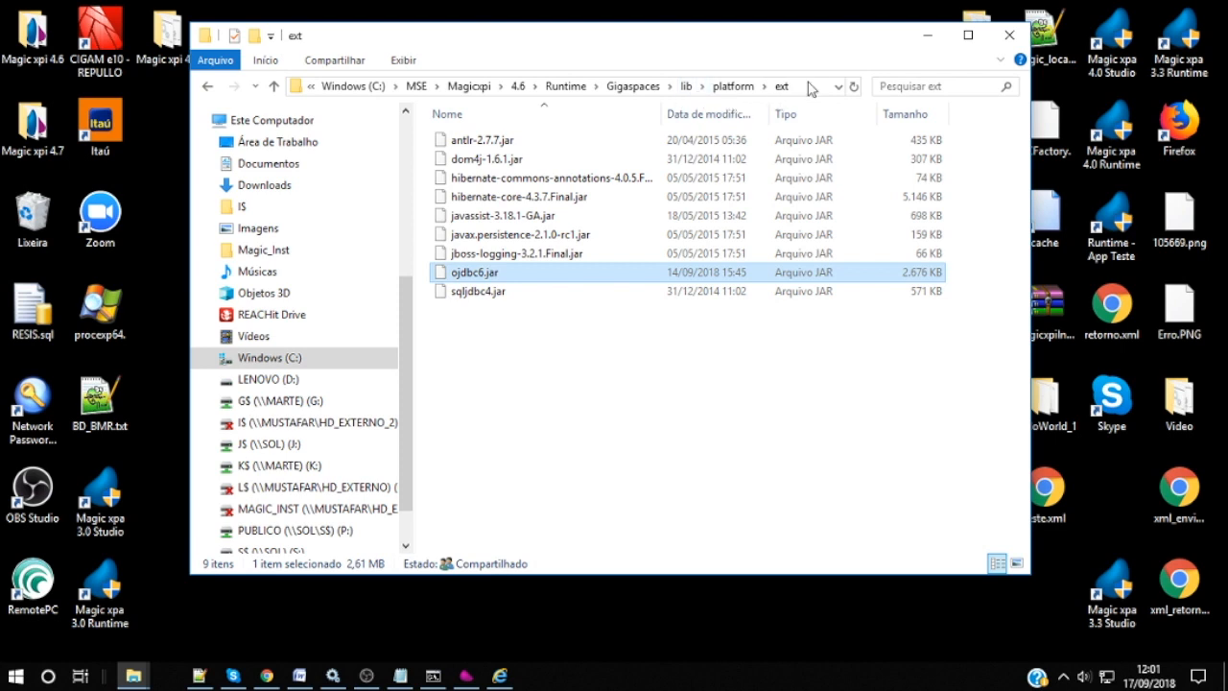
Step: Open the system Path variable editor from Este Computador's advanced system settings
{"action": "right_click", "coordinate": [284, 122]}
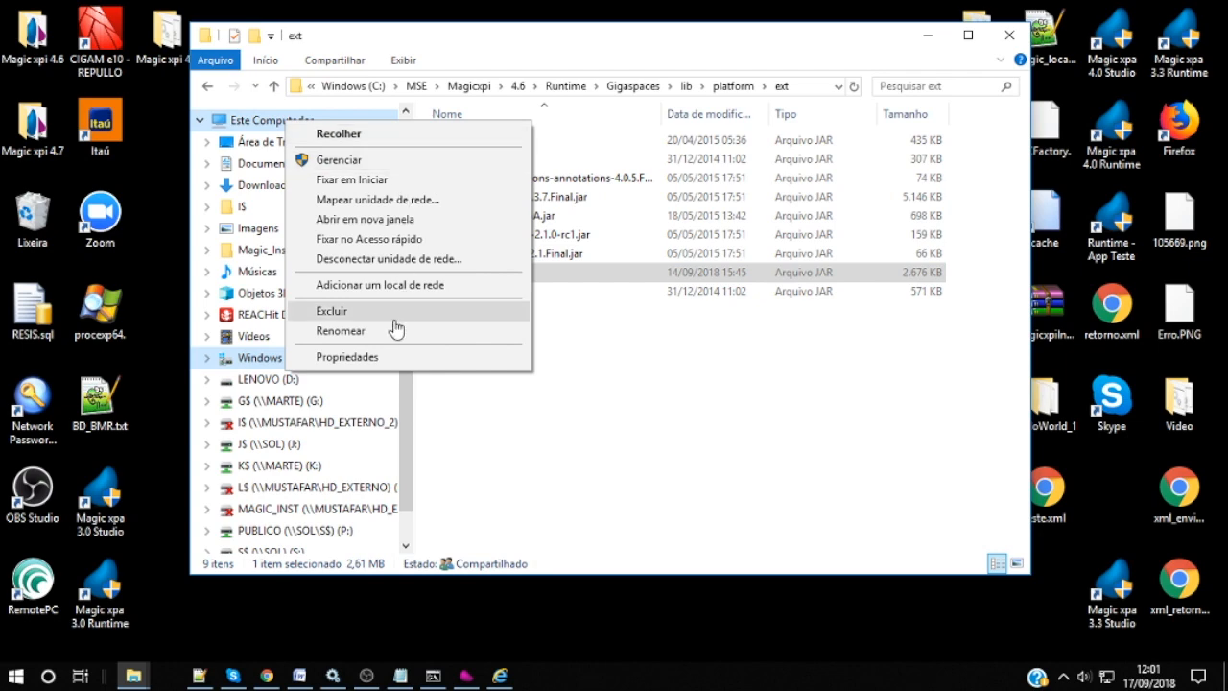
{"action": "left_click", "coordinate": [380, 358]}
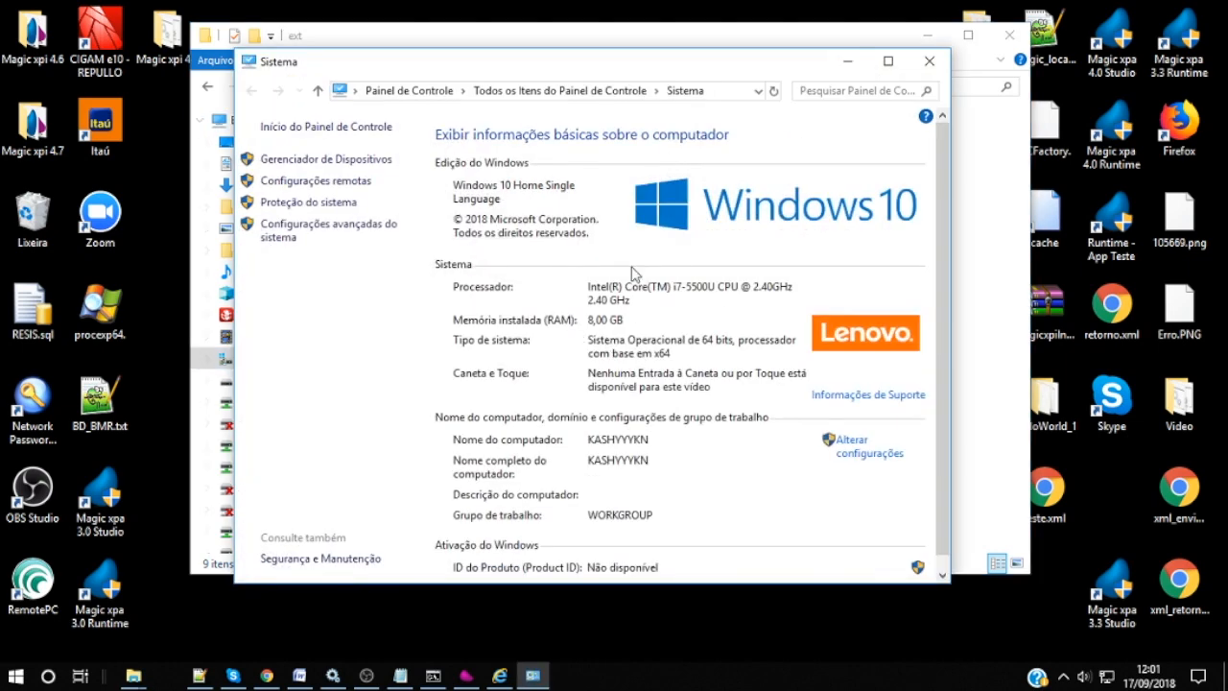
{"action": "left_click", "coordinate": [328, 234]}
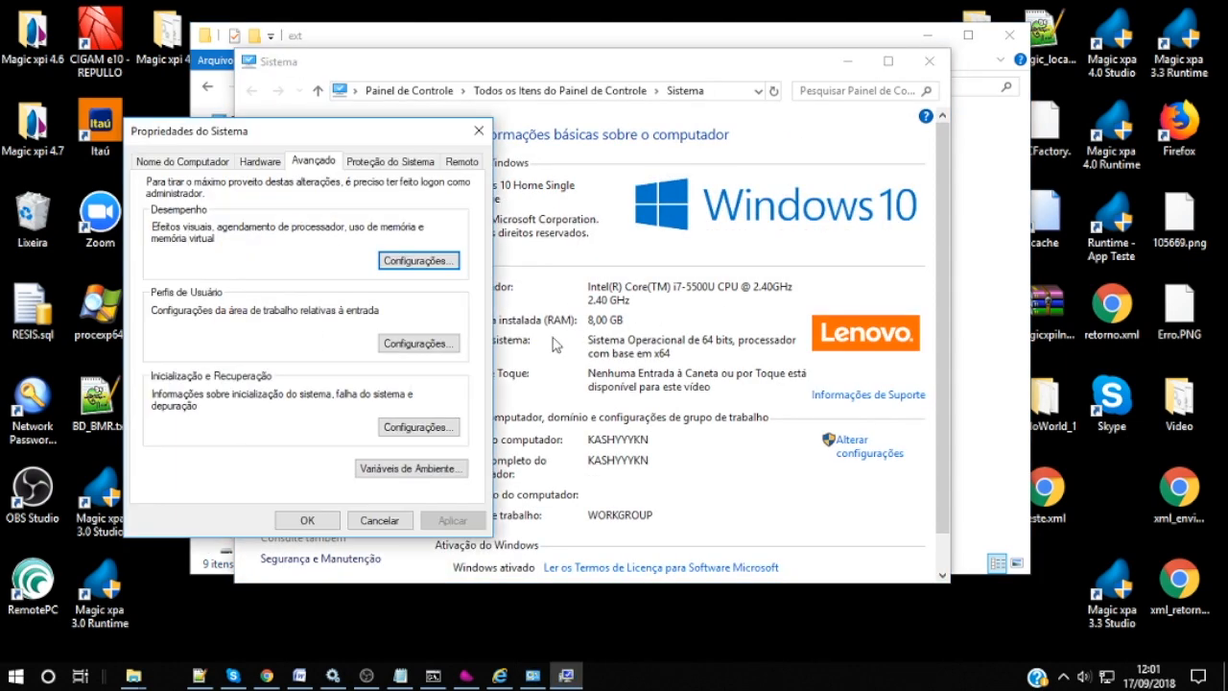
{"action": "left_click_drag", "start_coordinate": [372, 126], "coordinate": [571, 131]}
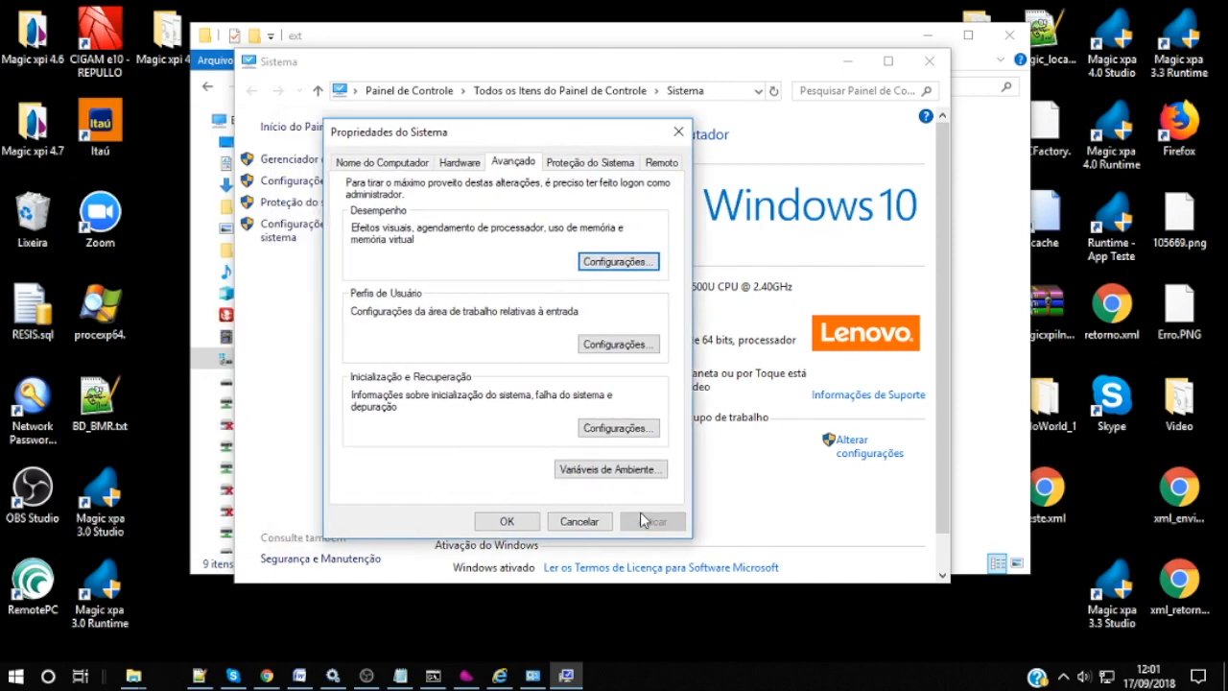
{"action": "left_click", "coordinate": [608, 470]}
{"action": "left_click", "coordinate": [608, 422]}
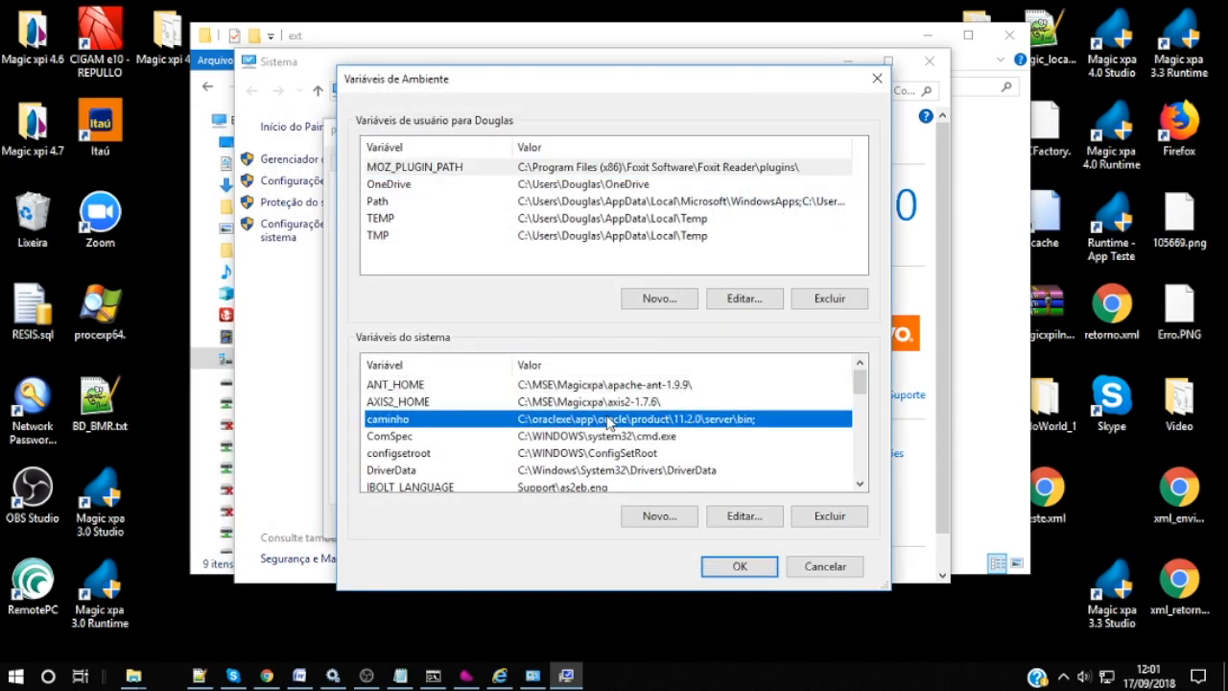
{"action": "key", "text": "p"}
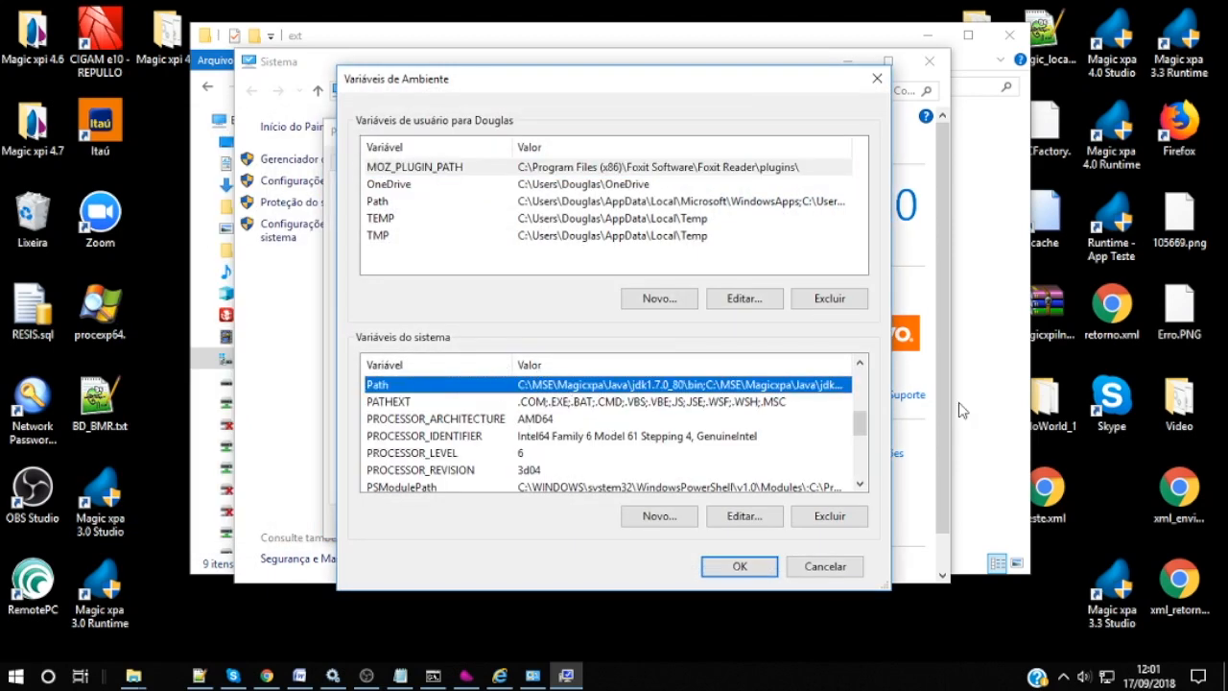
{"action": "left_click", "coordinate": [756, 518]}
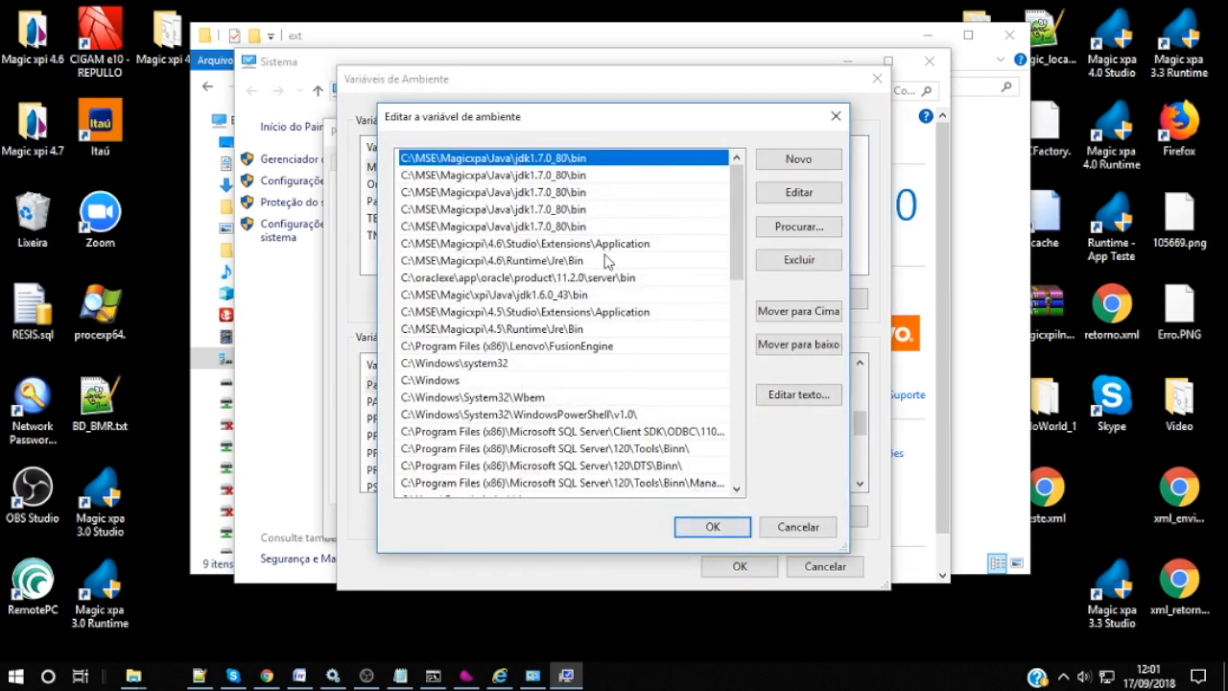
Step: Review the Studio\Extensions\Application, Runtime\Jre\Bin and Oracle server\bin Path entries, then cancel without changes
{"action": "left_click", "coordinate": [590, 247]}
{"action": "key", "text": "Down"}
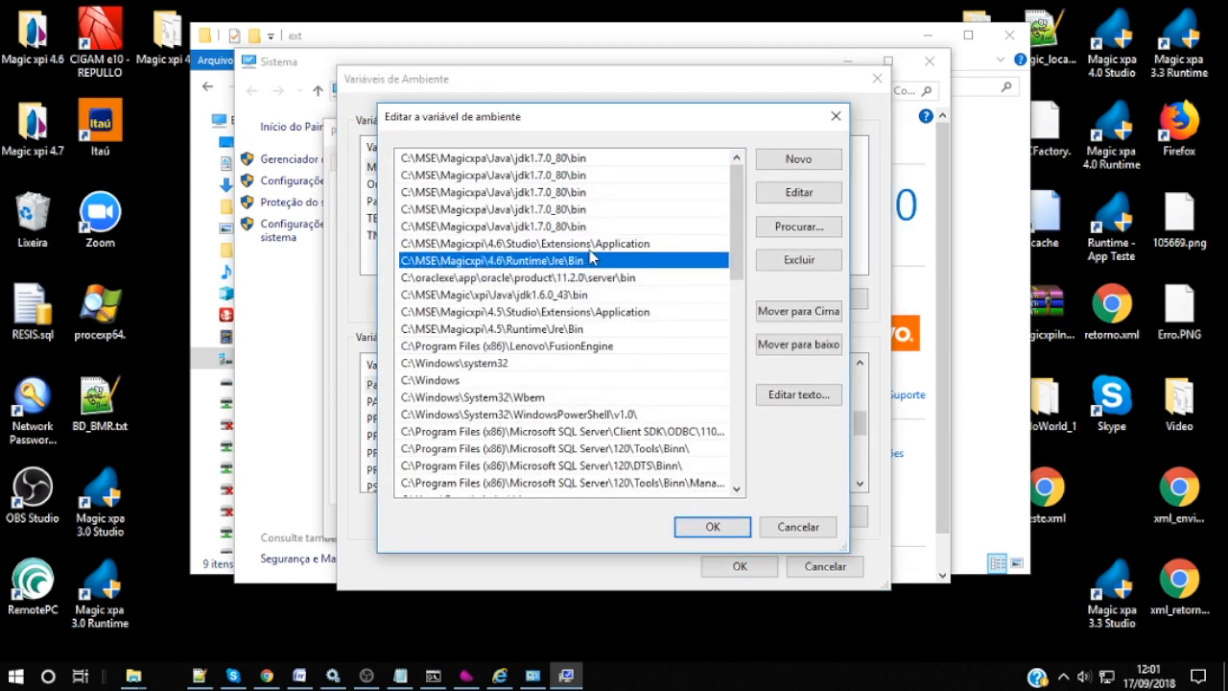
{"action": "key", "text": "Down"}
{"action": "key", "text": "Up"}
{"action": "key", "text": "Up"}
{"action": "key", "text": "Down"}
{"action": "key", "text": "Down"}
{"action": "key", "text": "Up"}
{"action": "key", "text": "Up"}
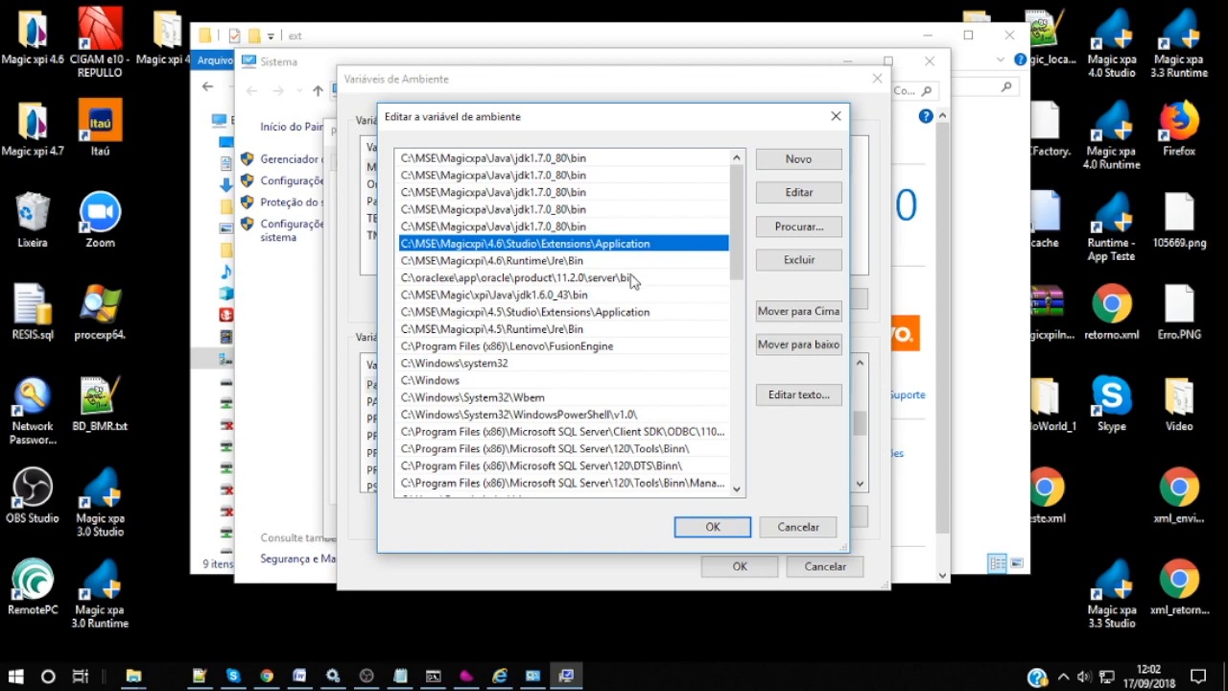
{"action": "left_click", "coordinate": [593, 261]}
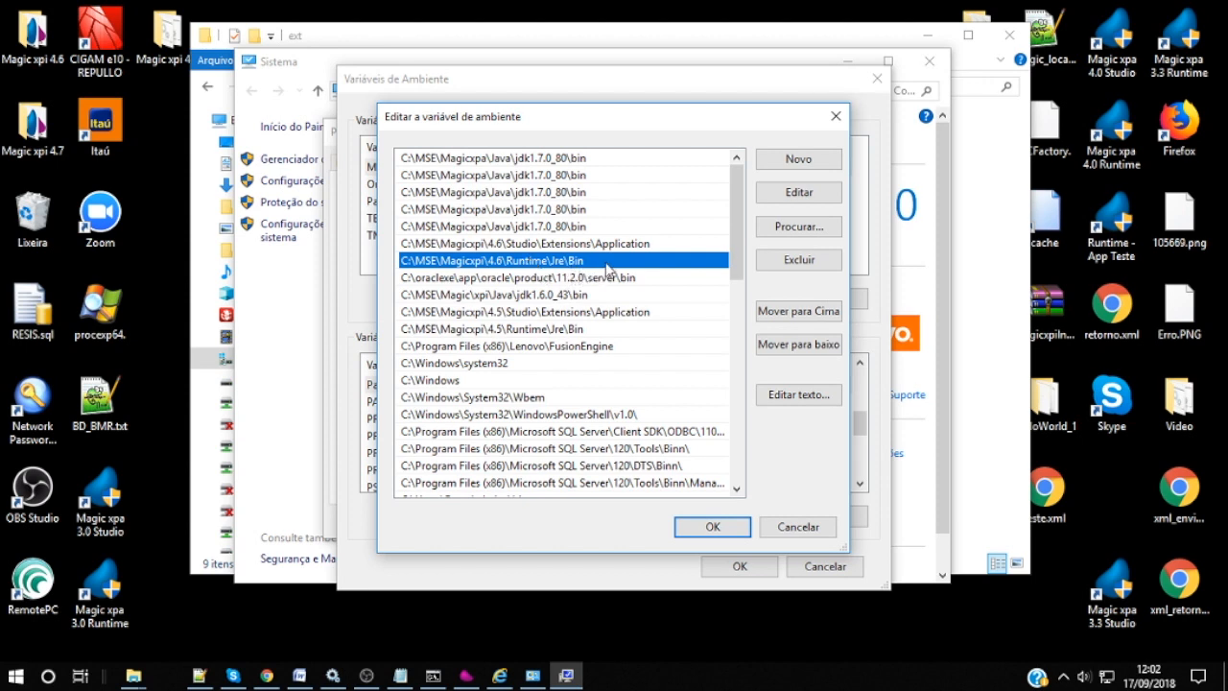
{"action": "left_click", "coordinate": [601, 280]}
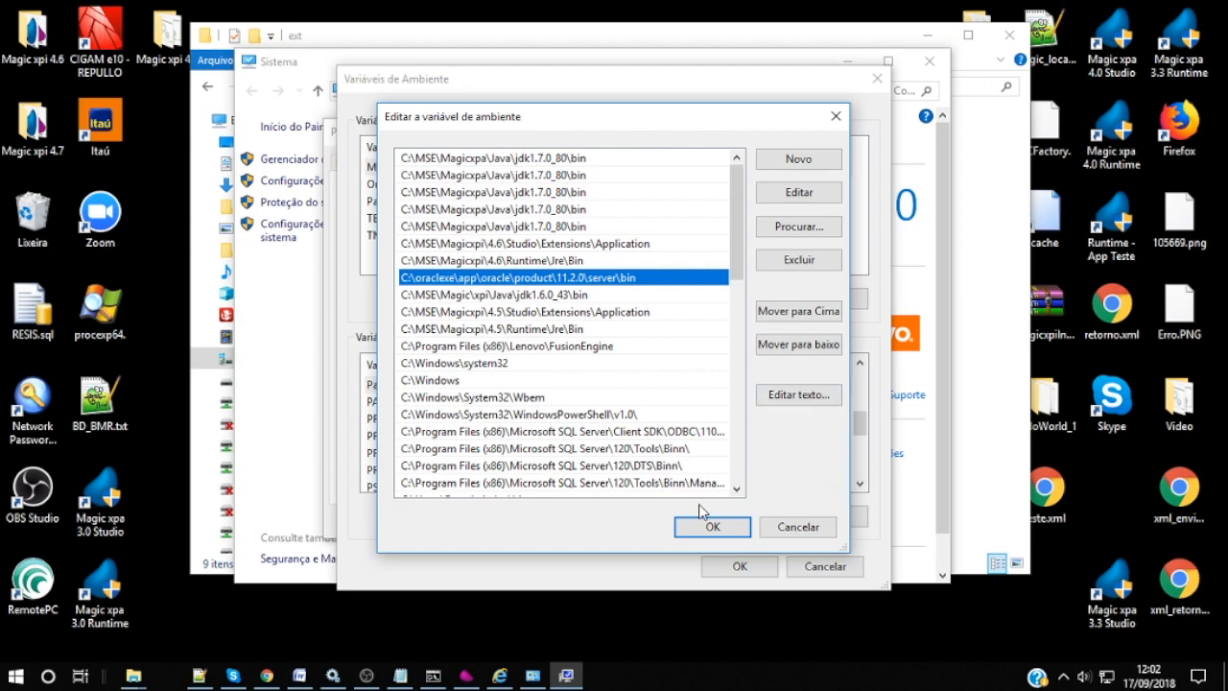
{"action": "left_click", "coordinate": [795, 538]}
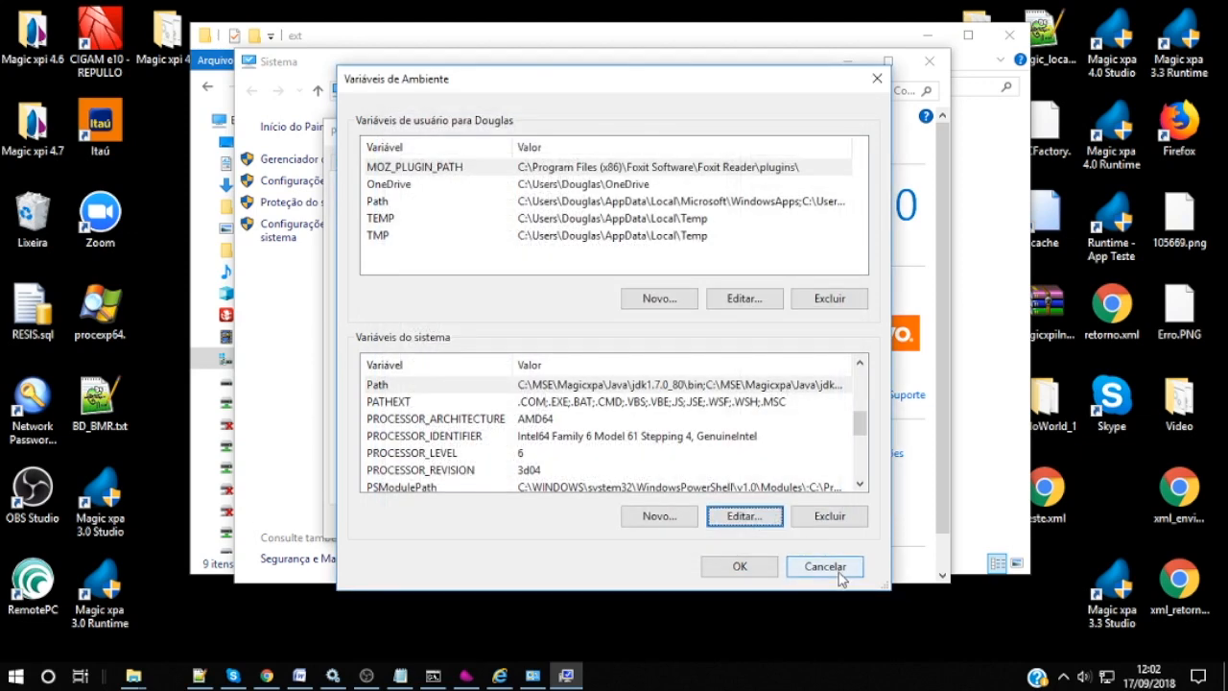
{"action": "left_click", "coordinate": [824, 566]}
{"action": "left_click", "coordinate": [683, 123]}
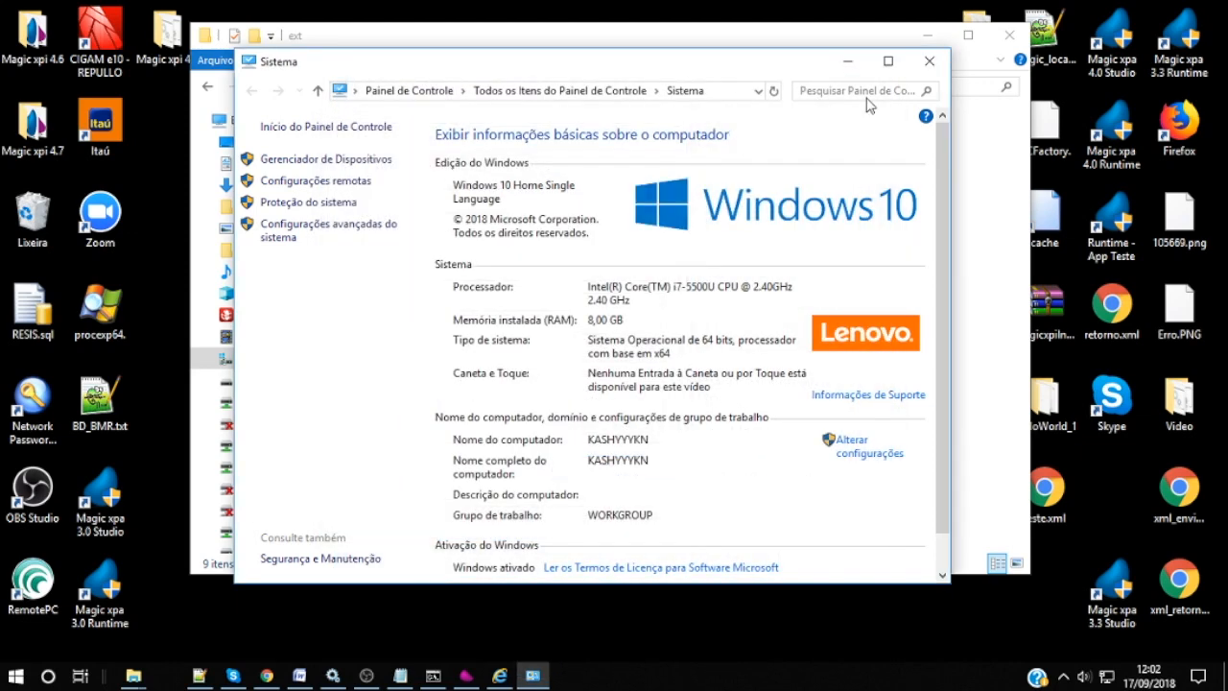
Step: Close the System window and open Runtime\Gigaspaces\bin\magicxpi-setenv.bat with Edit with Notepad++
{"action": "left_click", "coordinate": [929, 61]}
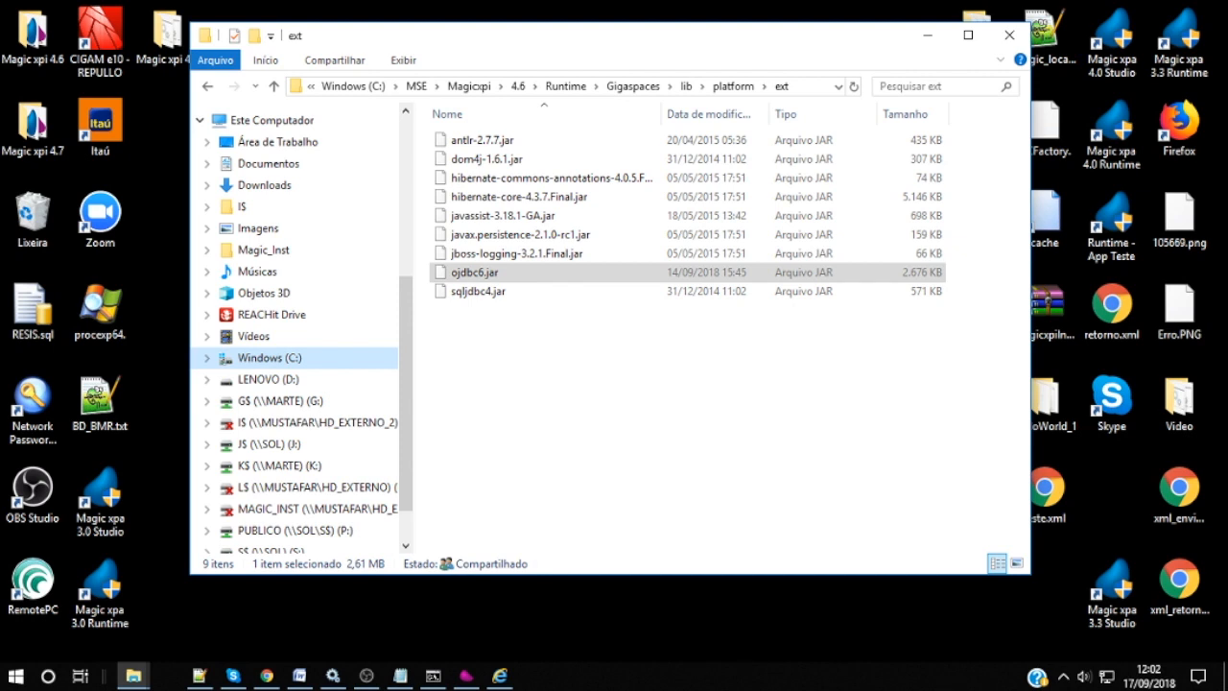
{"action": "left_click", "coordinate": [566, 87]}
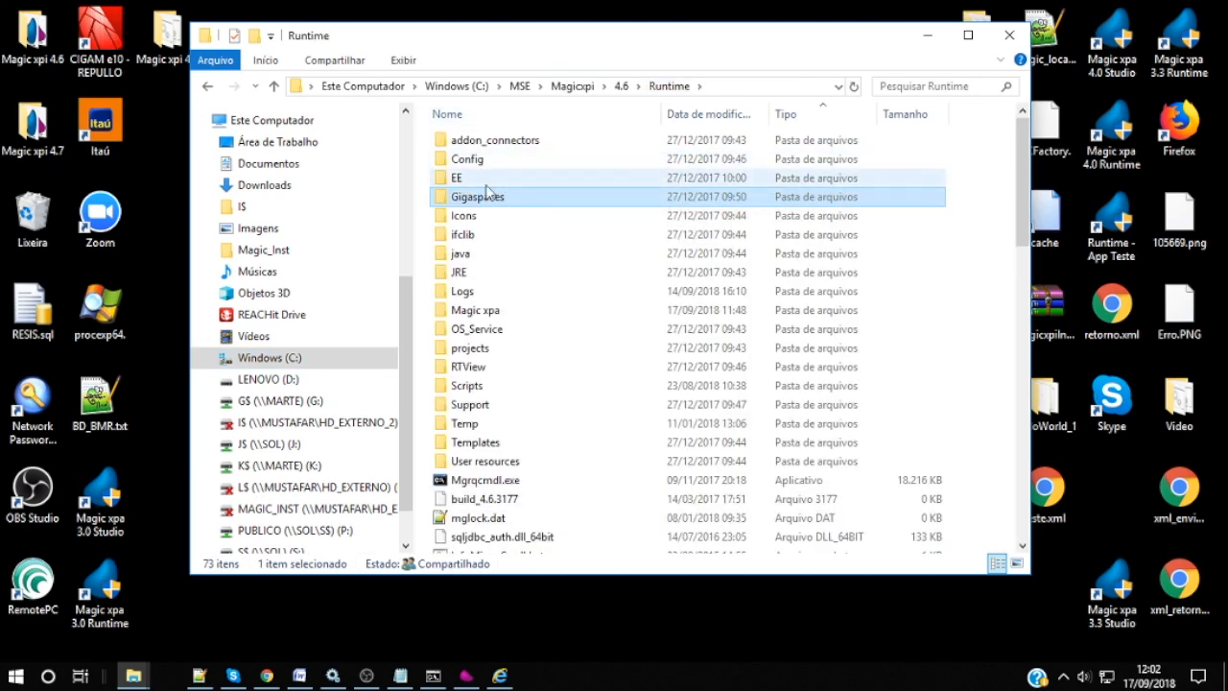
{"action": "double_click", "coordinate": [482, 199]}
{"action": "double_click", "coordinate": [463, 141]}
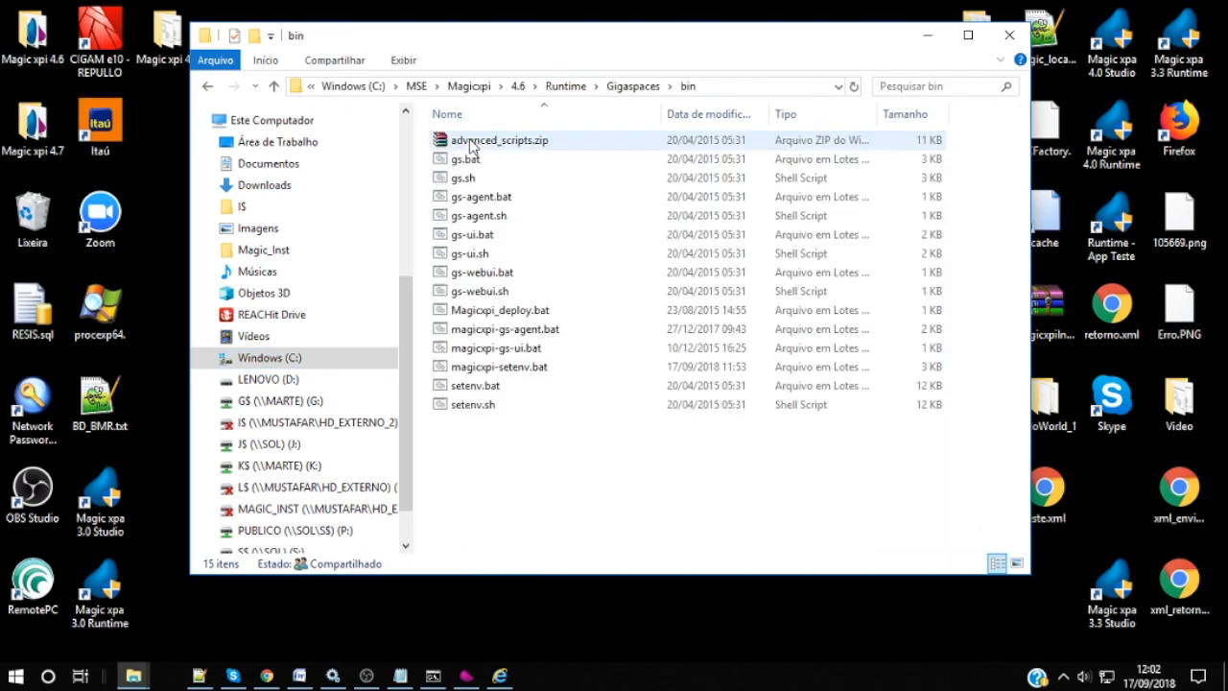
{"action": "left_click", "coordinate": [499, 372]}
{"action": "right_click", "coordinate": [500, 377]}
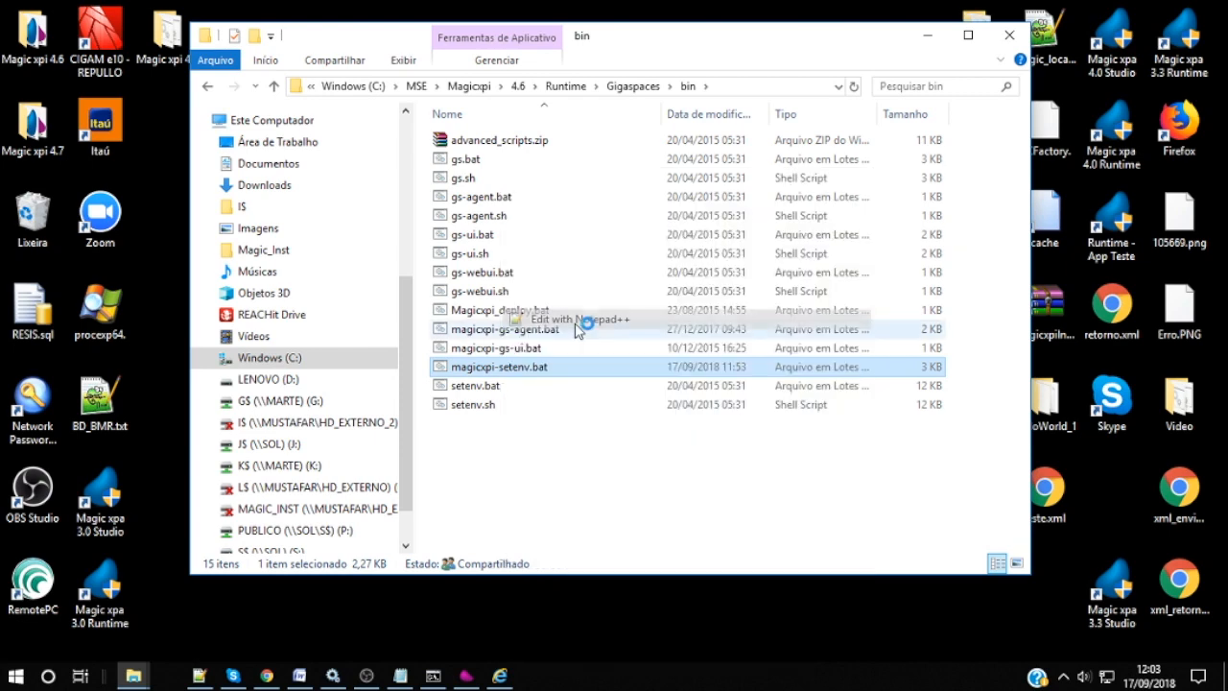
{"action": "left_click", "coordinate": [577, 320]}
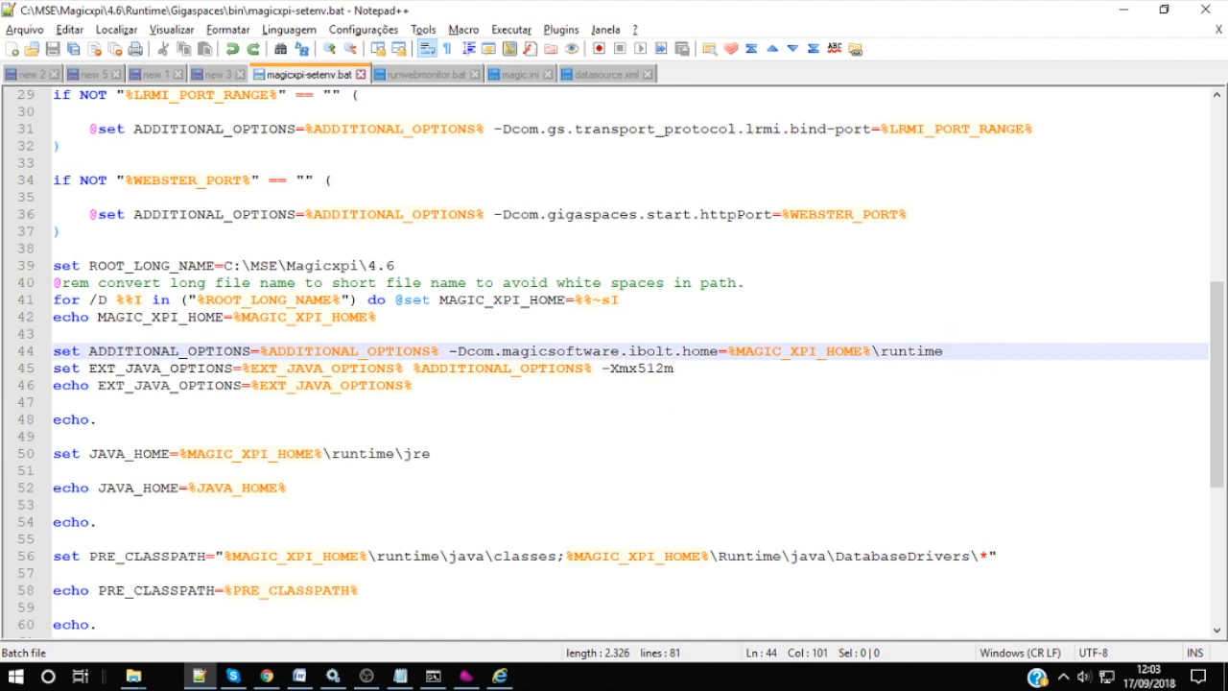
Step: Append -Doracle.net.tns_admin with the Oracle network\ADMIN path to line 44, save, and minimise Notepad++
{"action": "key", "text": "alt+Tab"}
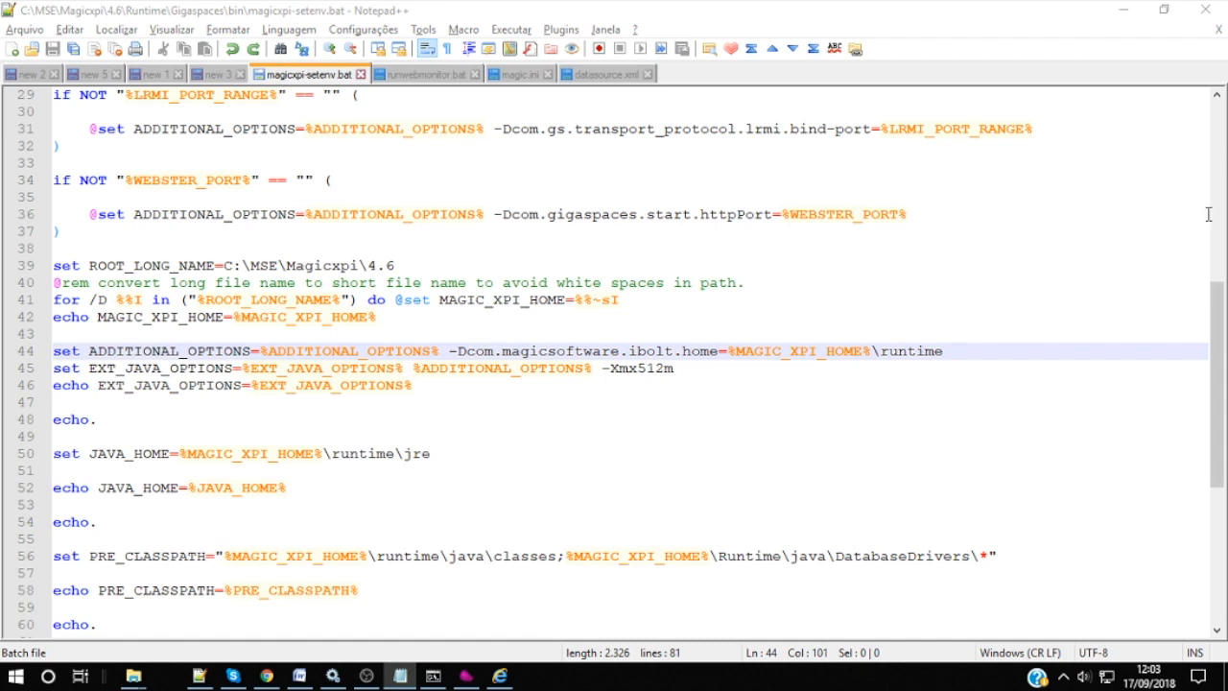
{"action": "left_click", "coordinate": [955, 352]}
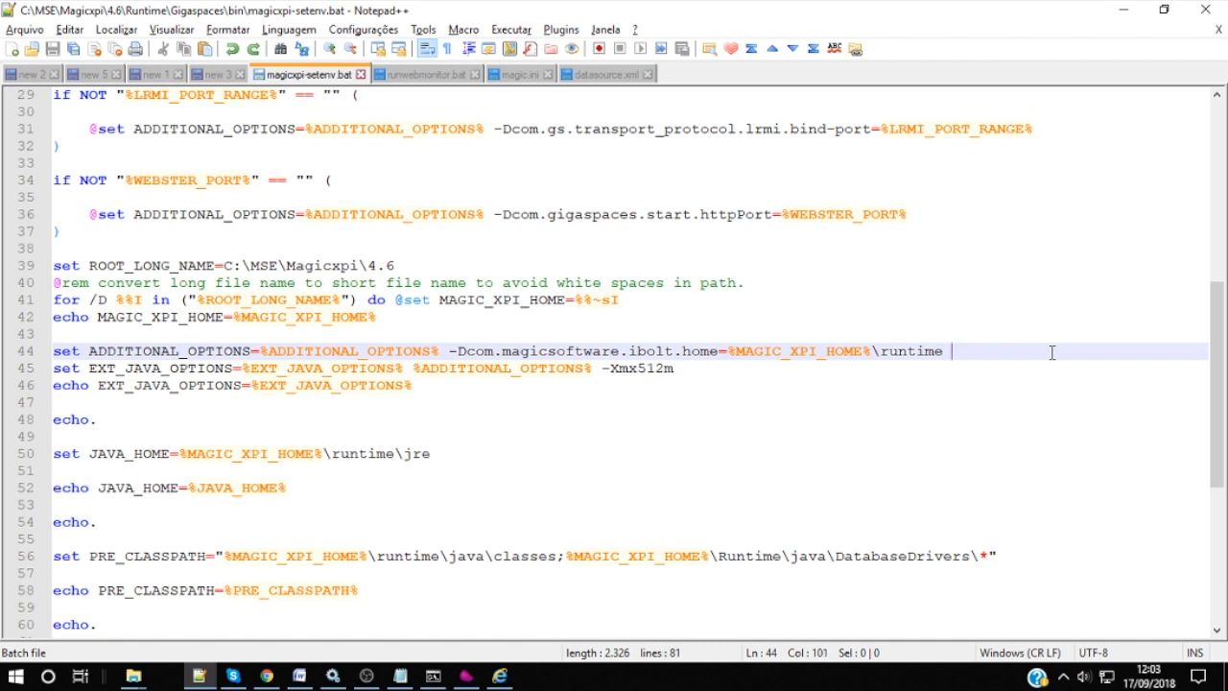
{"action": "type", "text": "-Doracle.net.tns_admin=C:\\oraclexe\\app\\oracle\\product\\11.2.0\\server\\network\\ADMIN"}
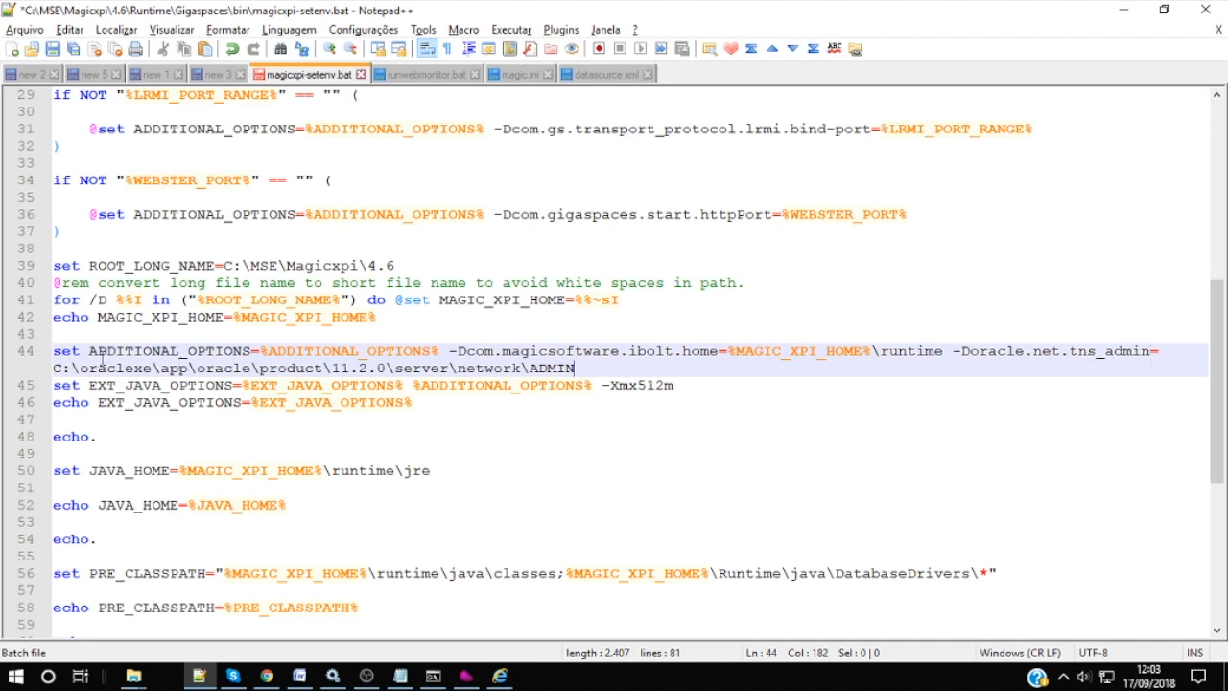
{"action": "left_click_drag", "start_coordinate": [53, 369], "coordinate": [582, 370]}
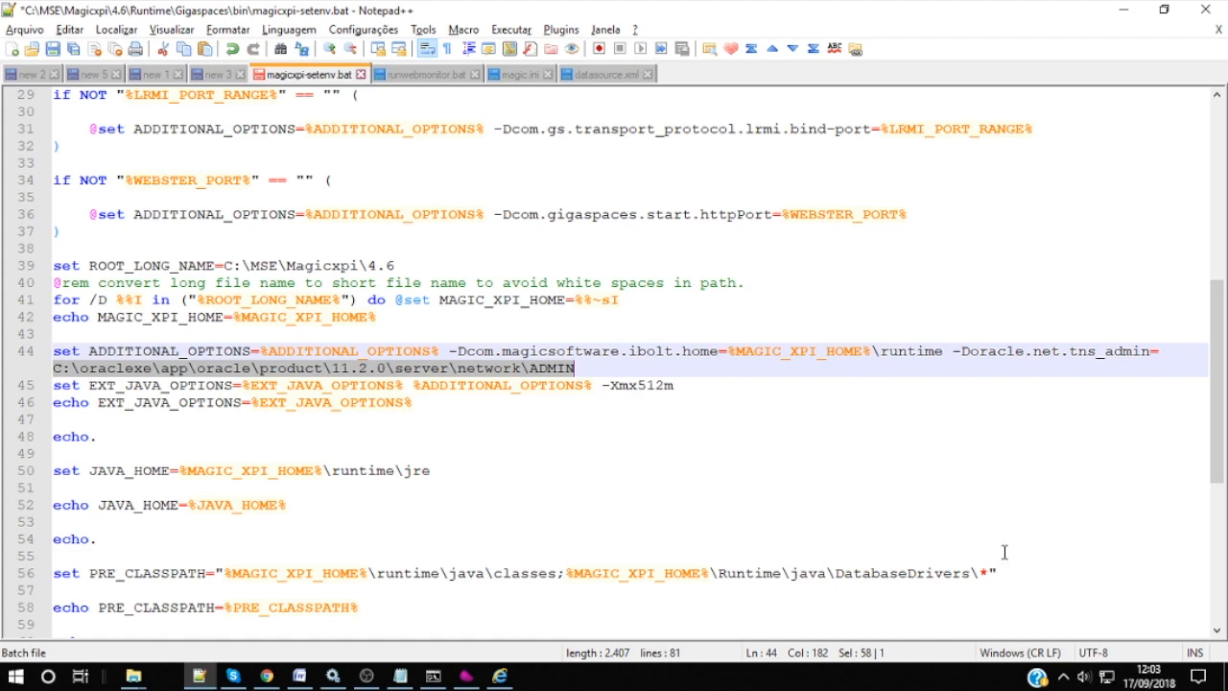
{"action": "key", "text": "ctrl+s"}
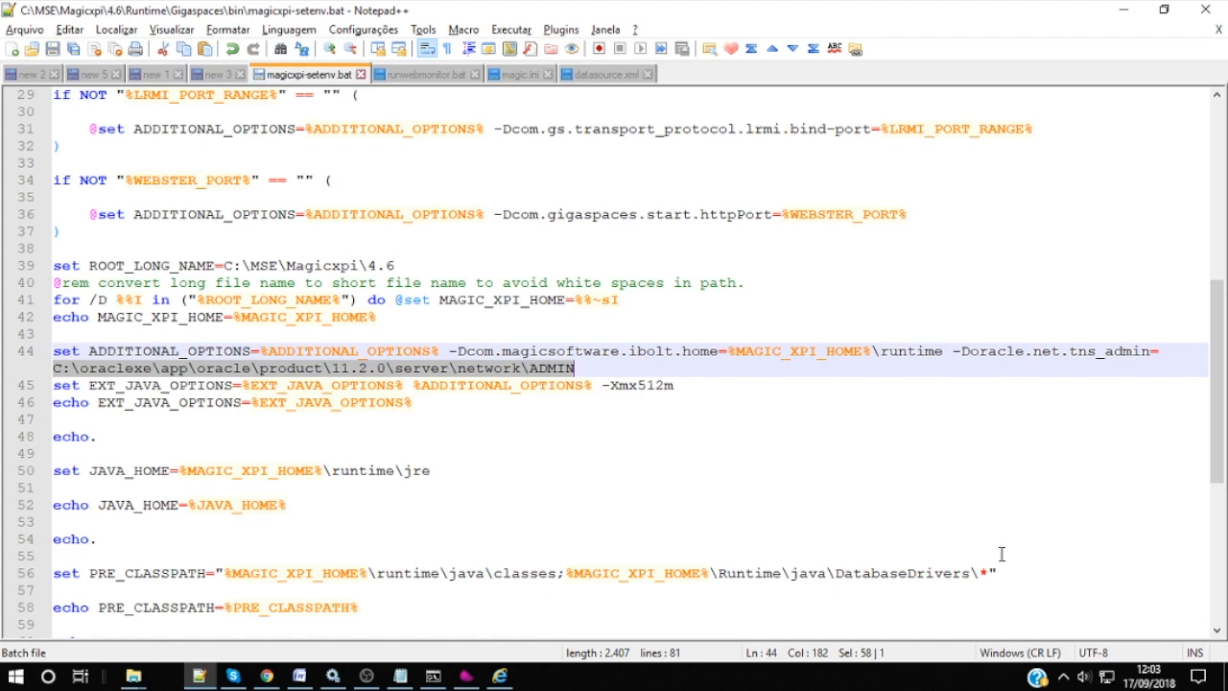
{"action": "left_click", "coordinate": [1124, 11]}
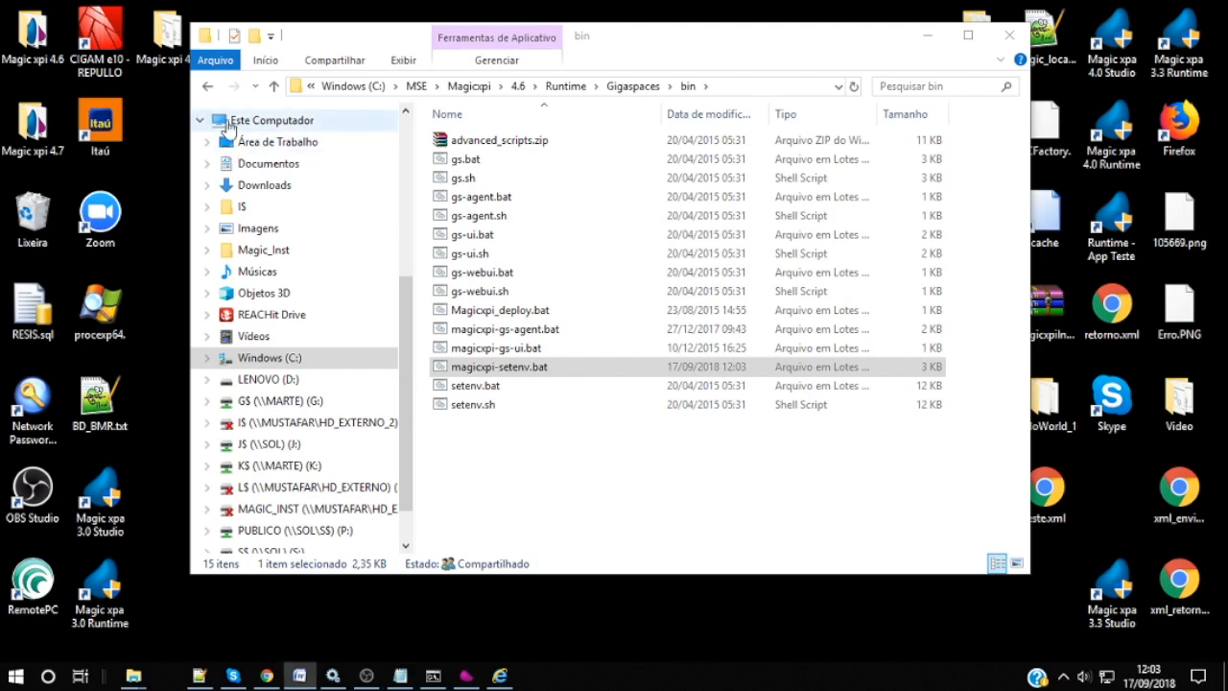
Step: Open runwebmonitor.bat from Runtime\RTView\magicmonitor with Edit with Notepad++
{"action": "left_click", "coordinate": [566, 85]}
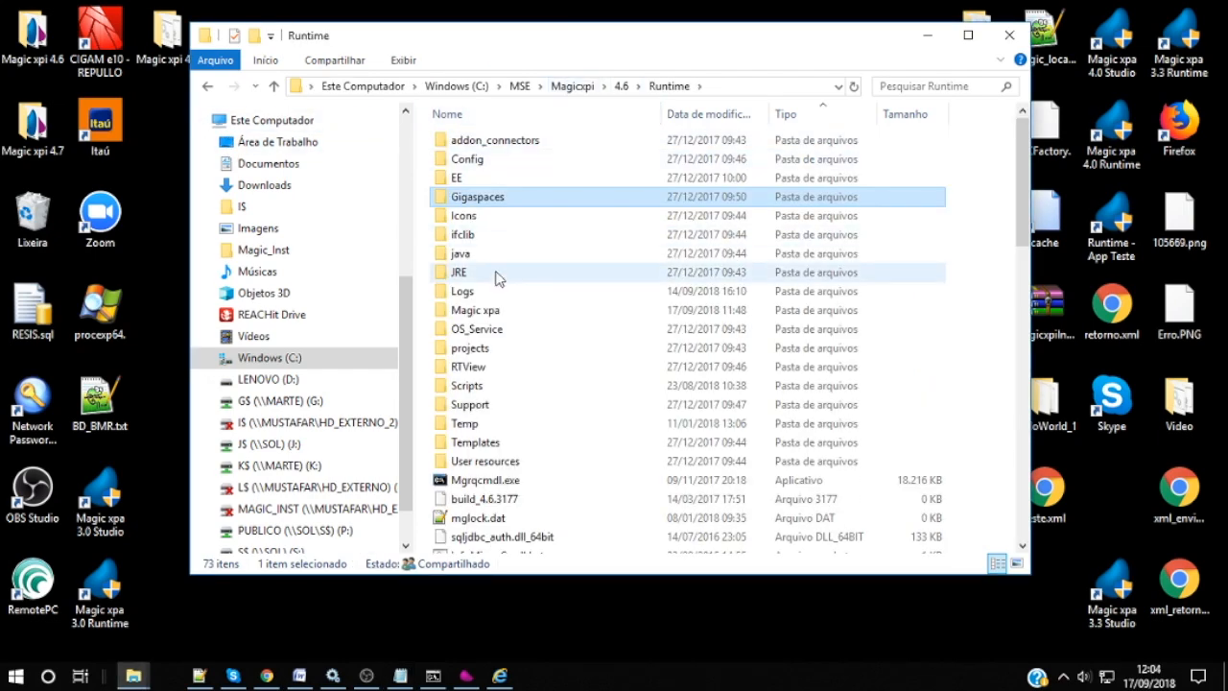
{"action": "double_click", "coordinate": [470, 367]}
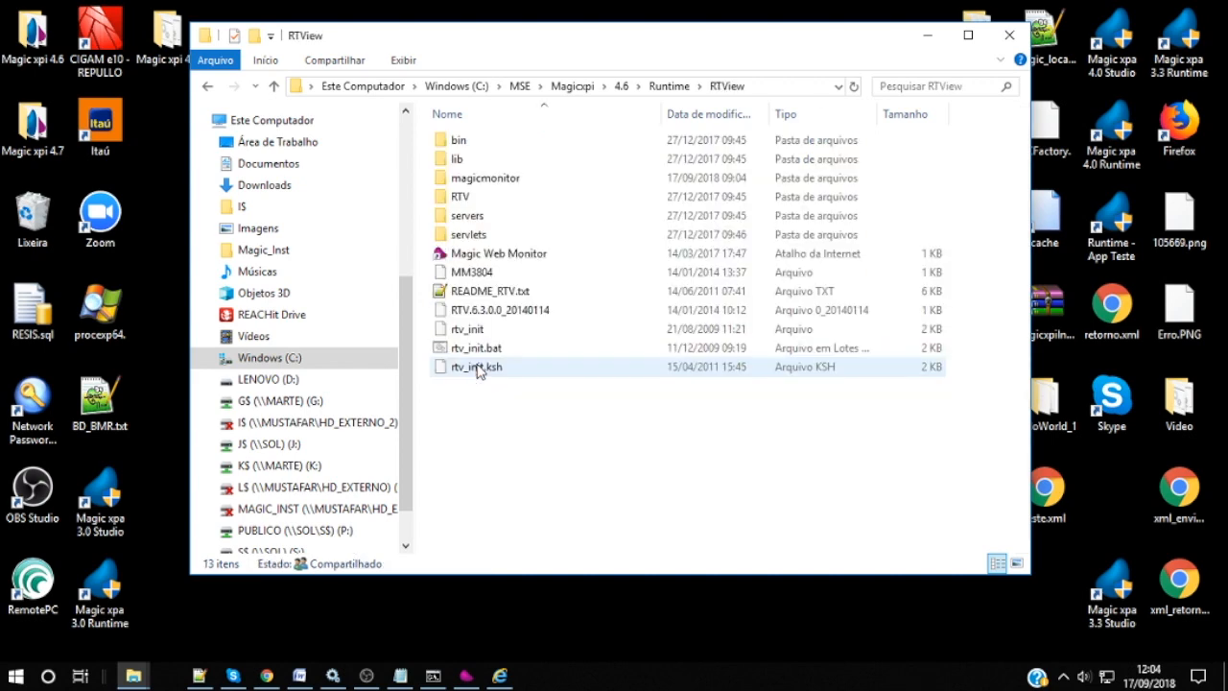
{"action": "double_click", "coordinate": [509, 181]}
{"action": "left_click", "coordinate": [505, 219]}
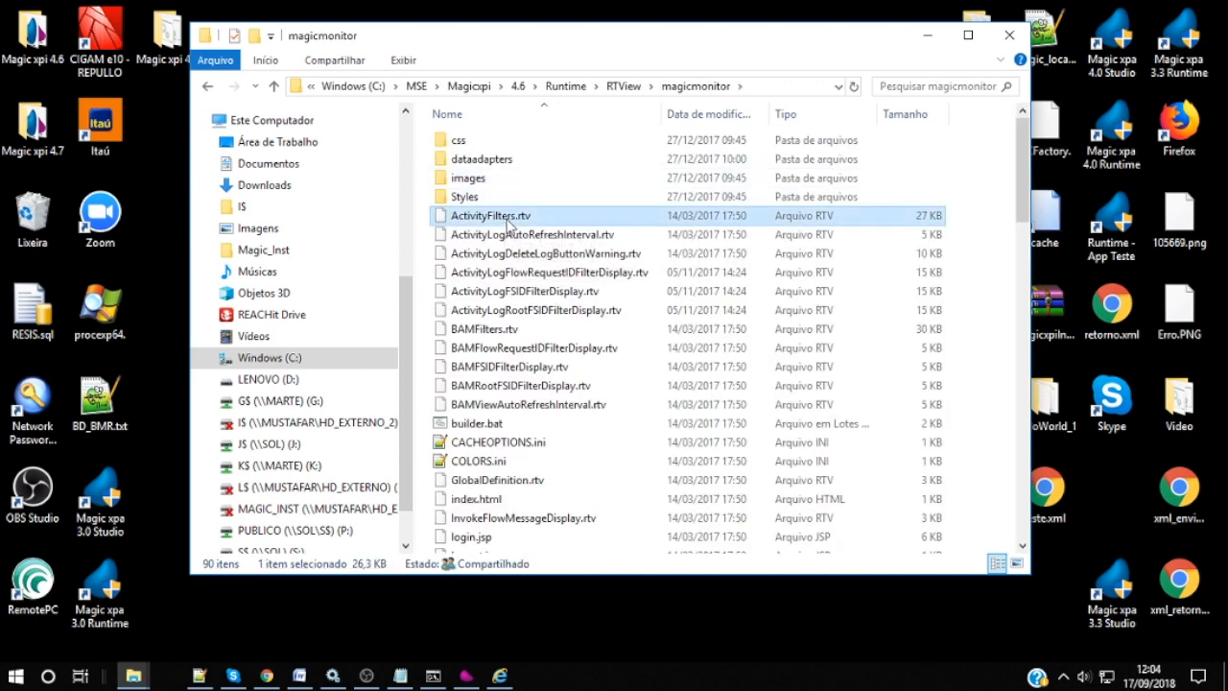
{"action": "scroll", "coordinate": [509, 231], "scroll_direction": "down", "scroll_amount": 11}
{"action": "left_click", "coordinate": [518, 269]}
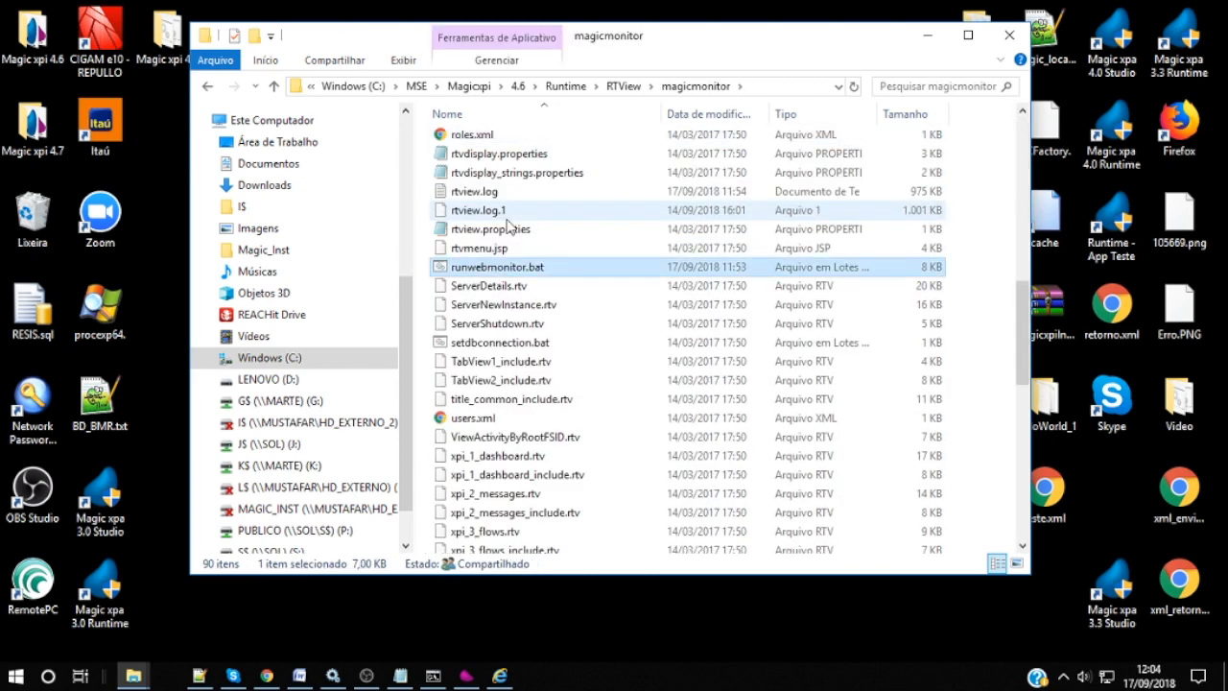
{"action": "right_click", "coordinate": [527, 278]}
{"action": "left_click", "coordinate": [614, 347]}
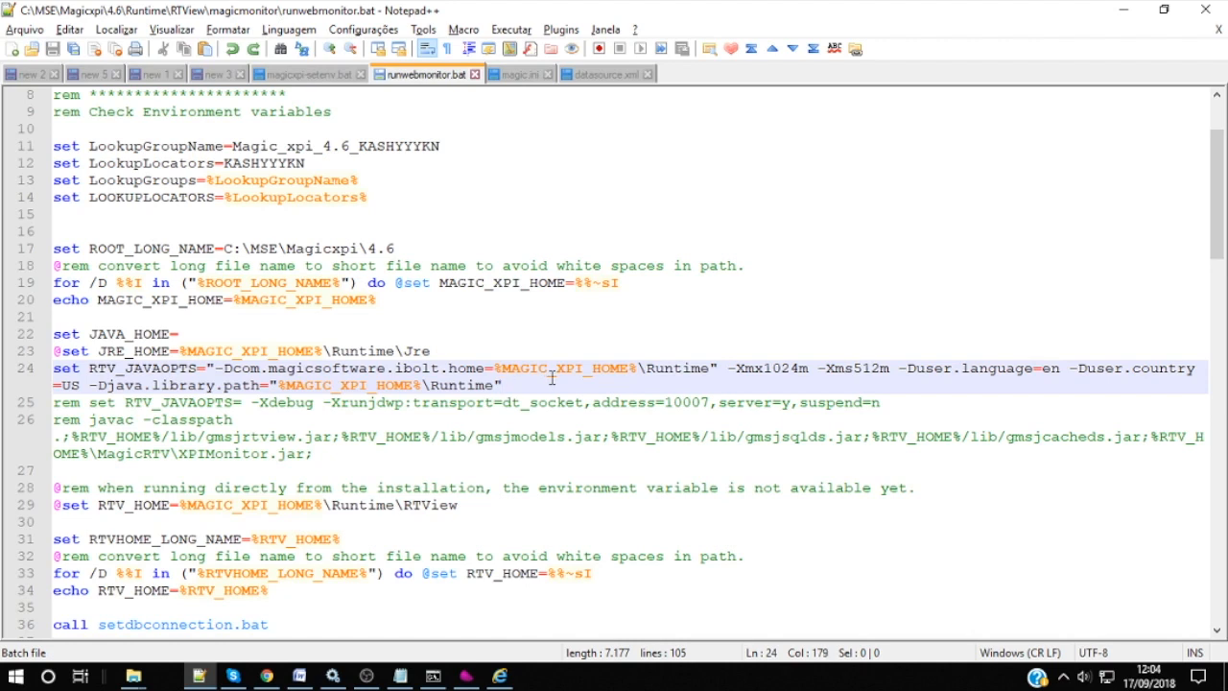
Step: Append -Doracle.net.tns_admin with the Oracle ADMIN path to line 24's RTV_JAVAOPTS, then save
{"action": "type", "text": "-Doracle.net.tns_admin=C:\\oraclexe\\app\\oracle\\product\\11.2.0\\server\\network\\ADMIN"}
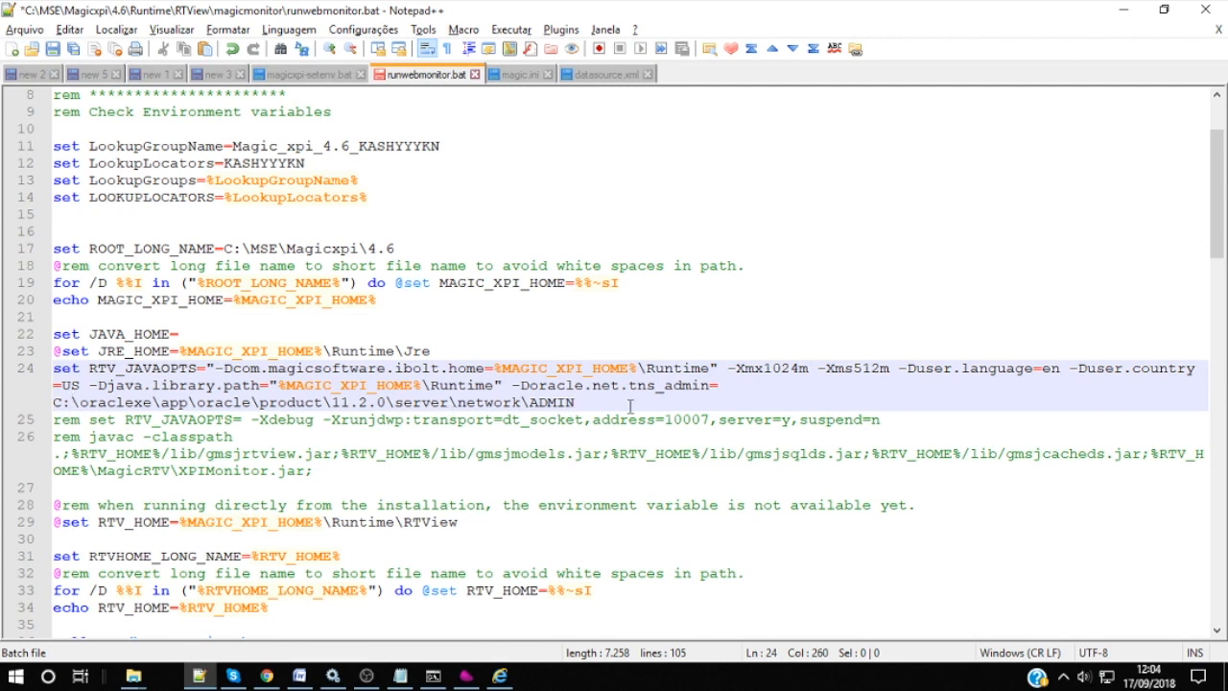
{"action": "left_click_drag", "start_coordinate": [597, 402], "coordinate": [41, 404]}
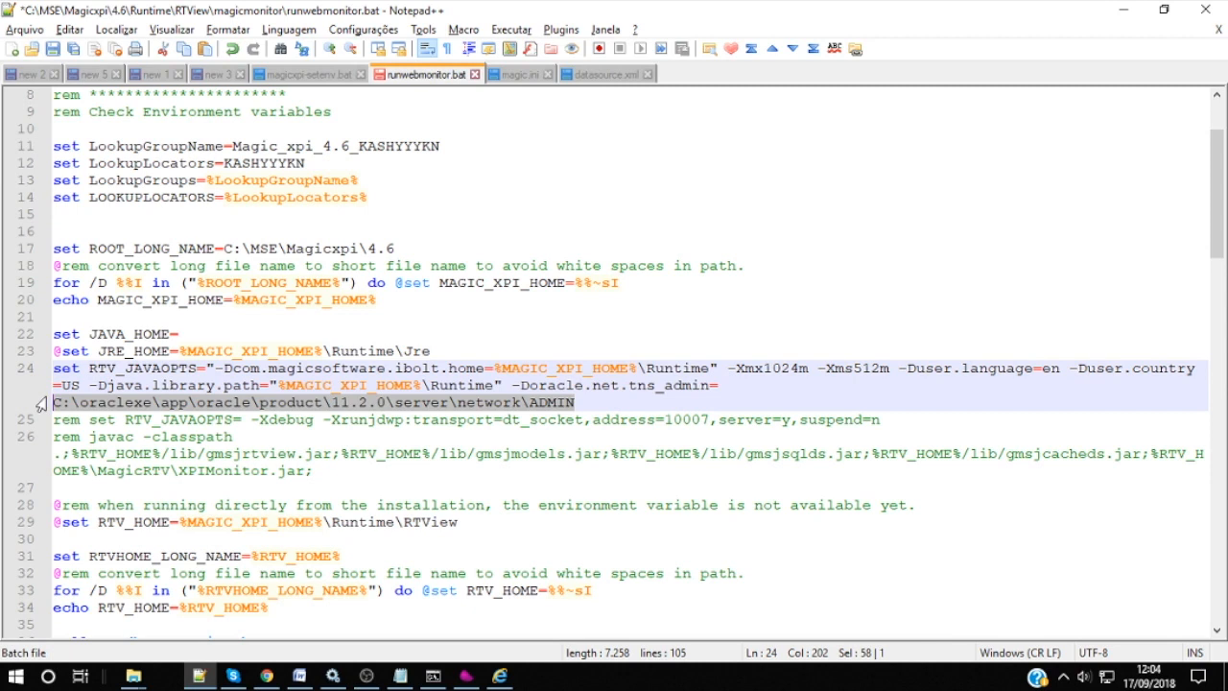
{"action": "key", "text": "ctrl+s"}
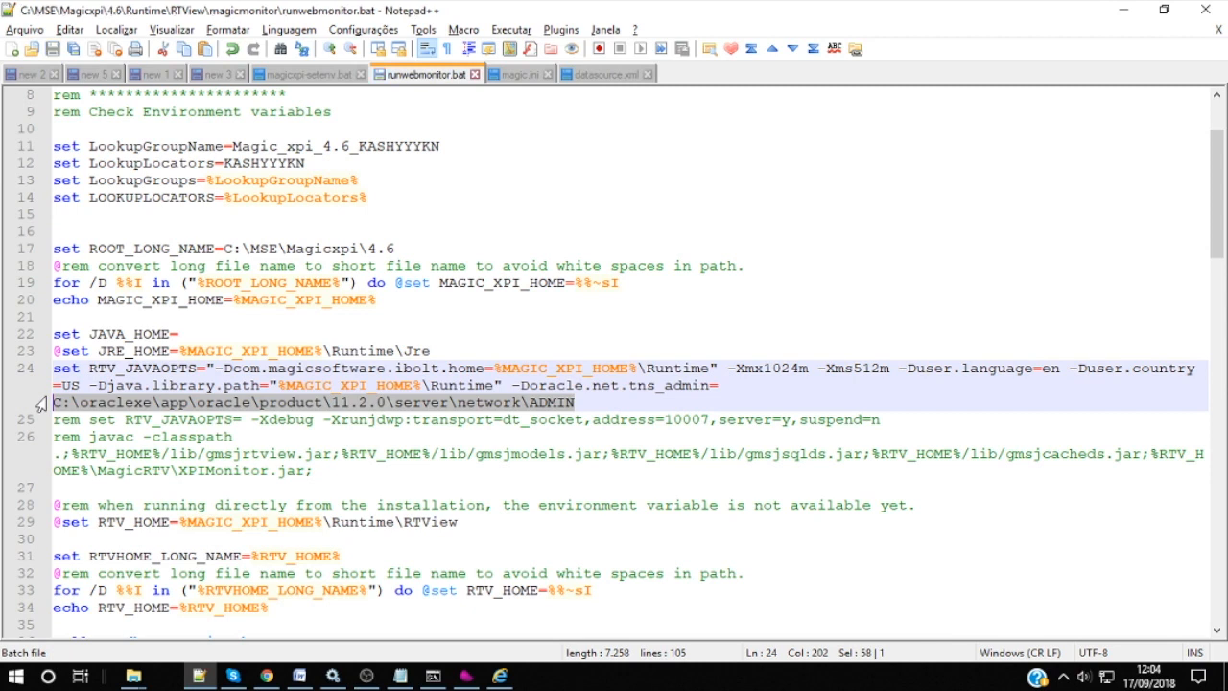
{"action": "left_click", "coordinate": [1127, 10]}
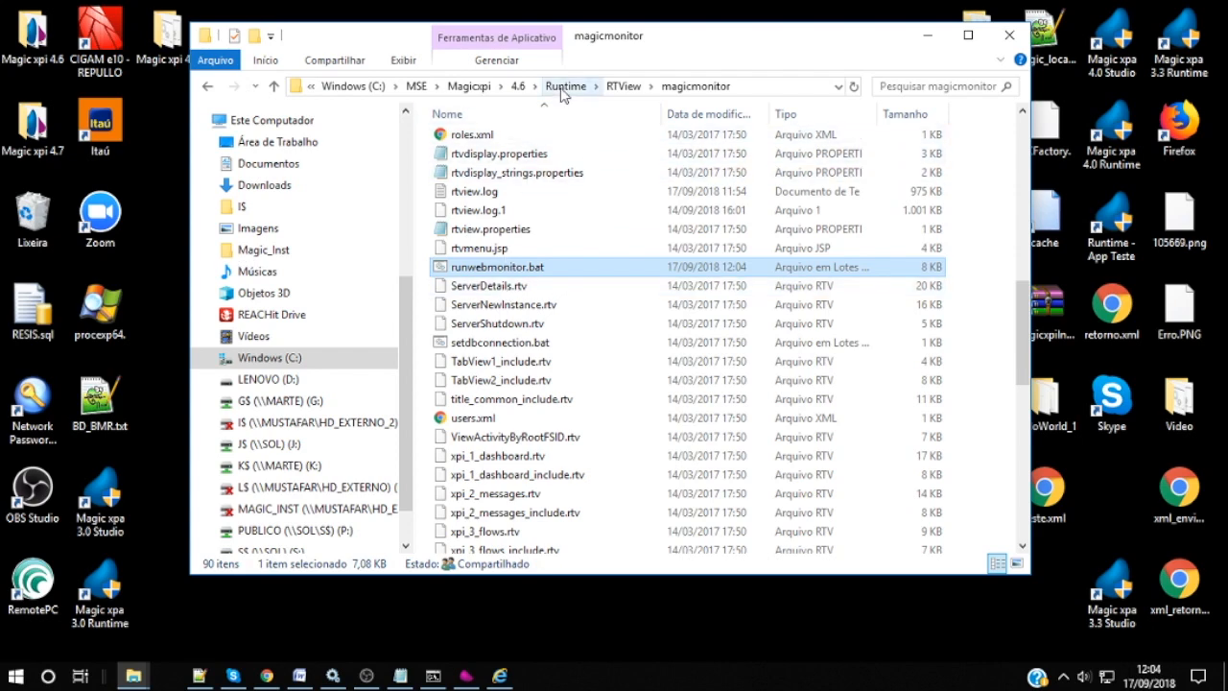
Step: Open magic.ini from Runtime\Magic xpa in Notepad++, typing 'magic' to locate it
{"action": "left_click", "coordinate": [564, 88]}
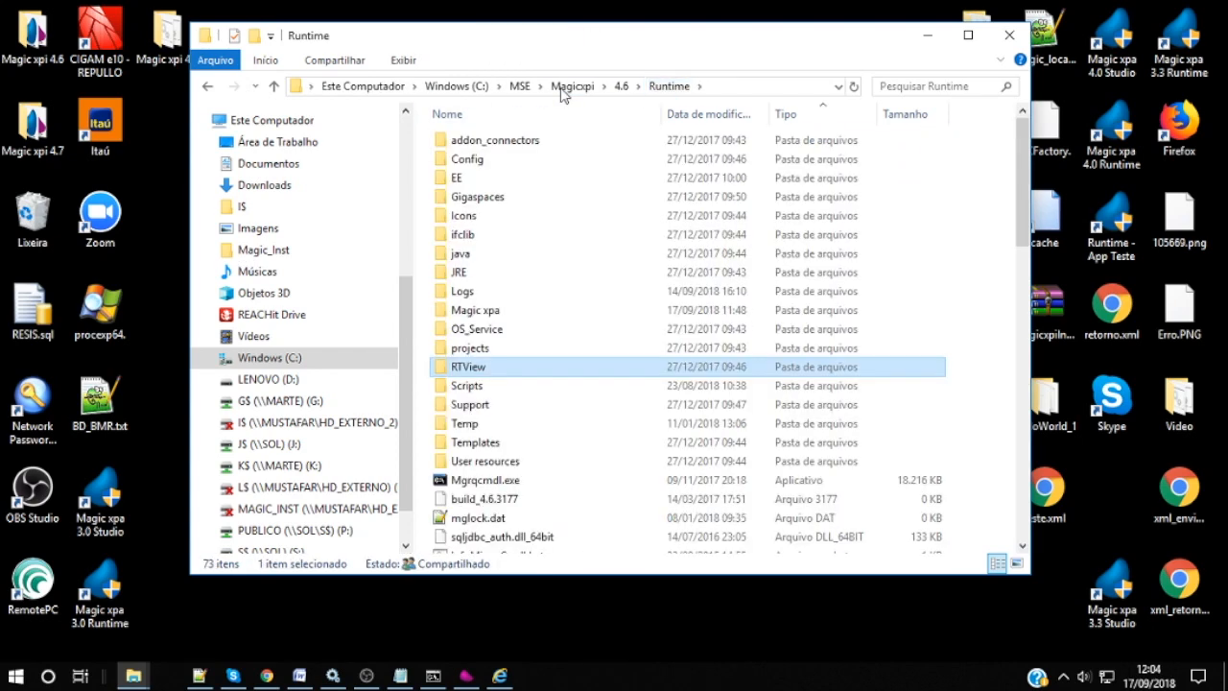
{"action": "left_click", "coordinate": [669, 87]}
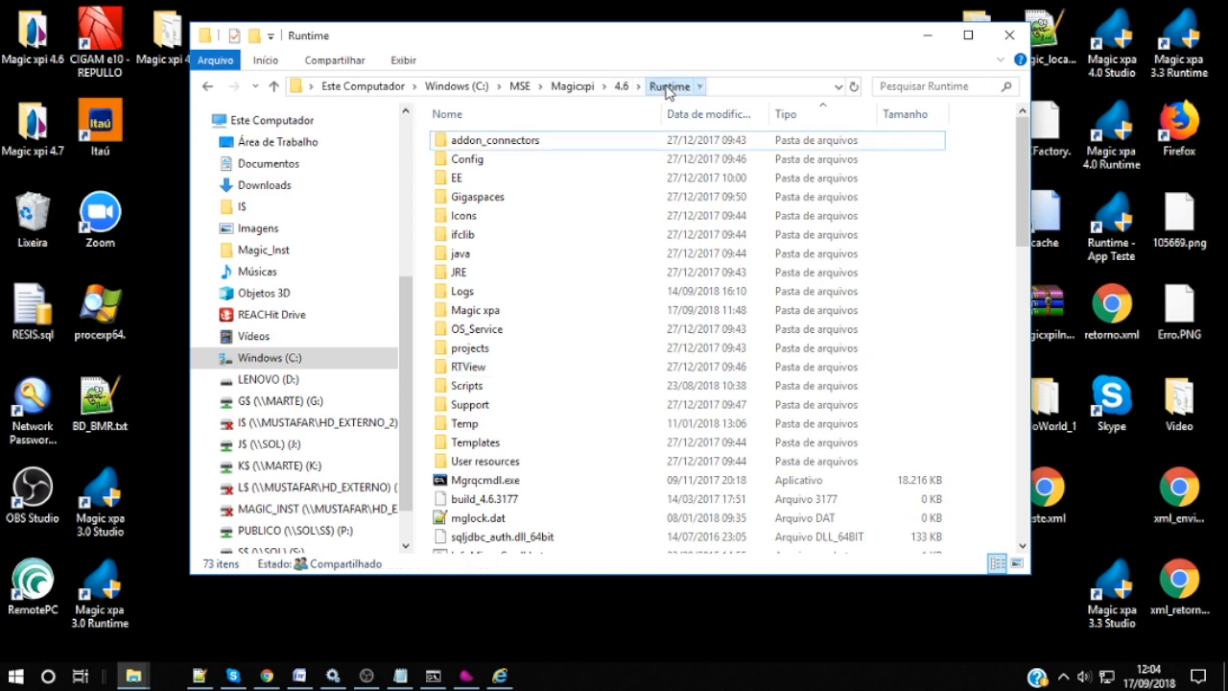
{"action": "left_click", "coordinate": [510, 348]}
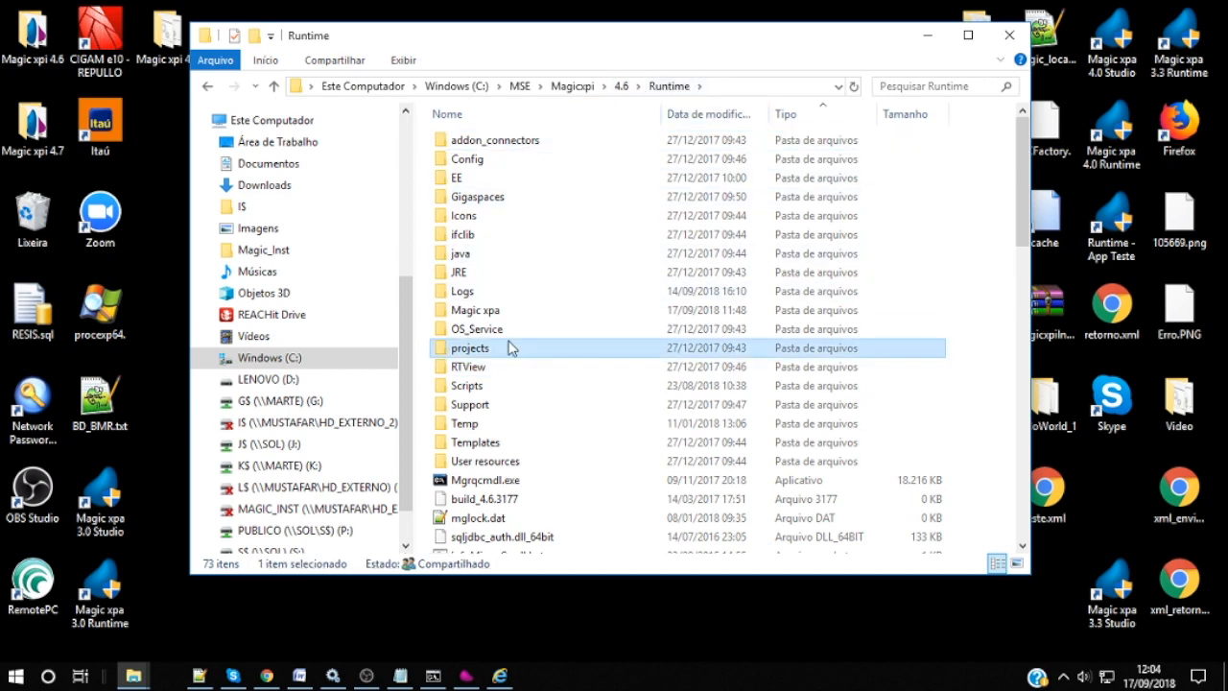
{"action": "double_click", "coordinate": [504, 312]}
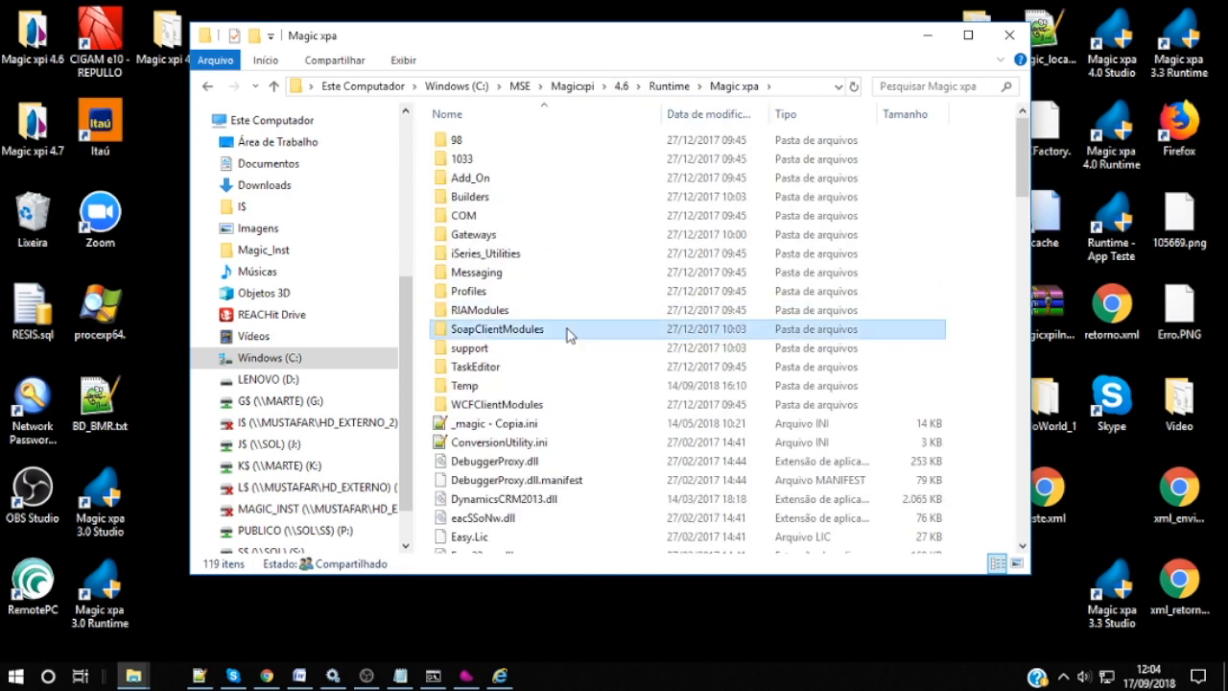
{"action": "left_click", "coordinate": [567, 331]}
{"action": "type", "text": "magic"}
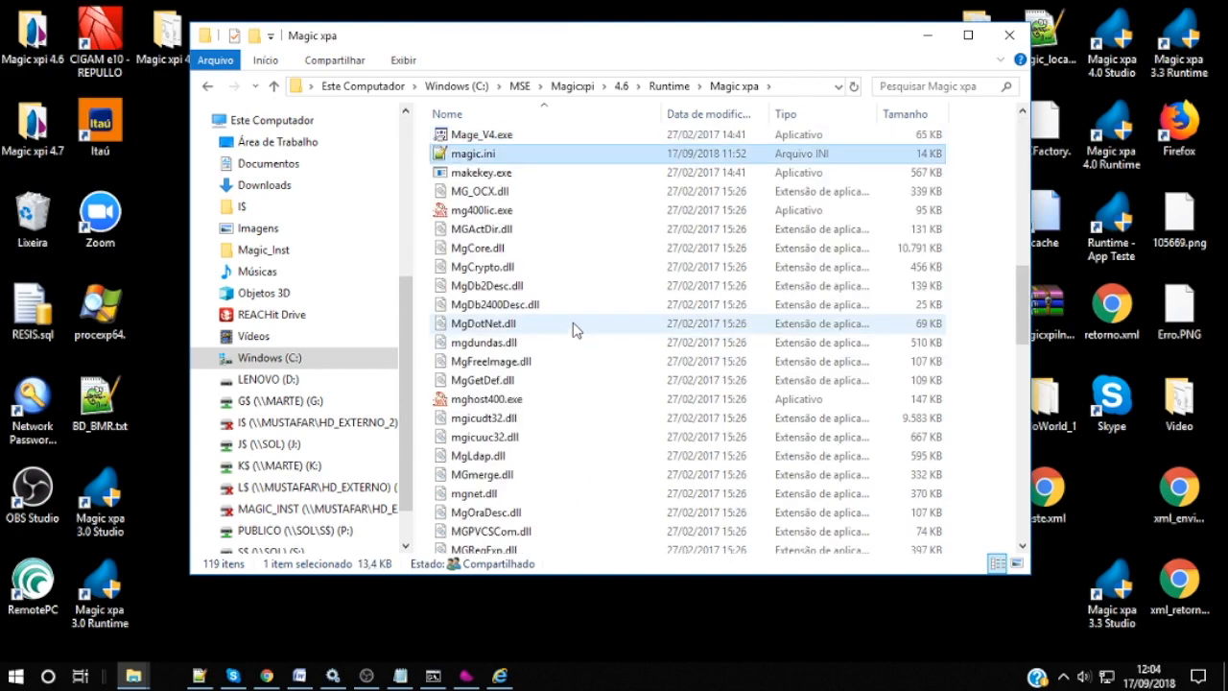
{"action": "double_click", "coordinate": [492, 154]}
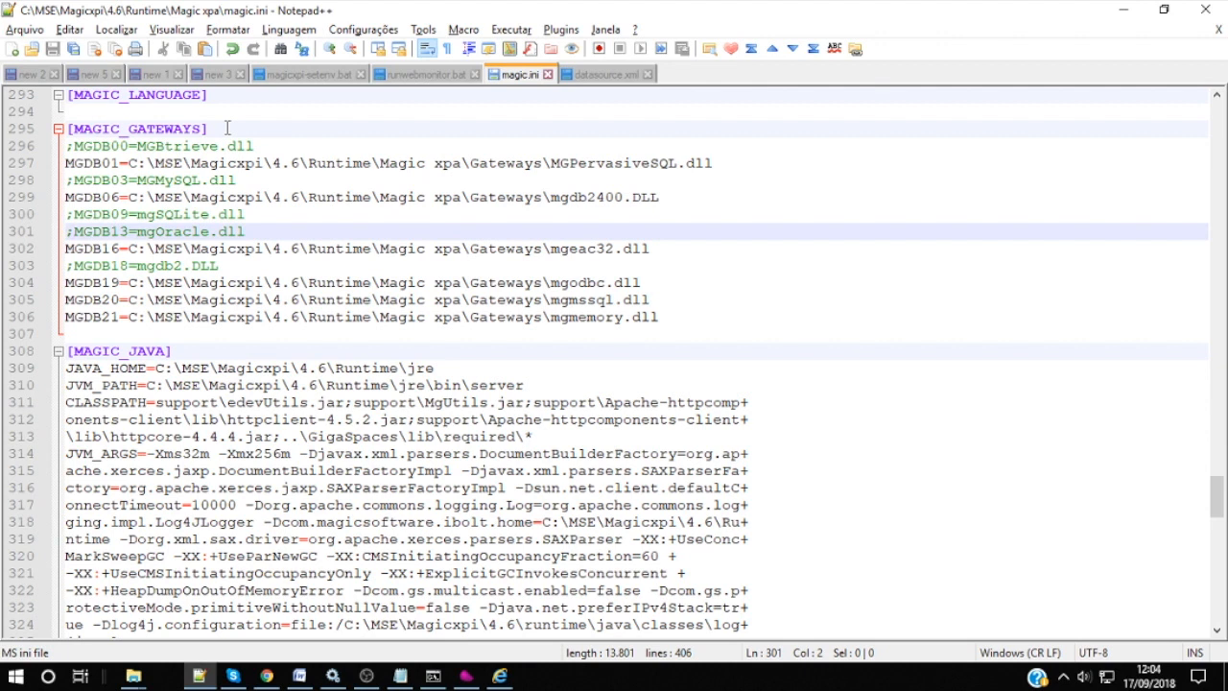
Step: Uncomment MGDB13 and set it to C:\MSE\Magicxpi\4.6\Runtime\Magic xpa\Gateways\mgOracle.dll
{"action": "key", "text": "BackSpace"}
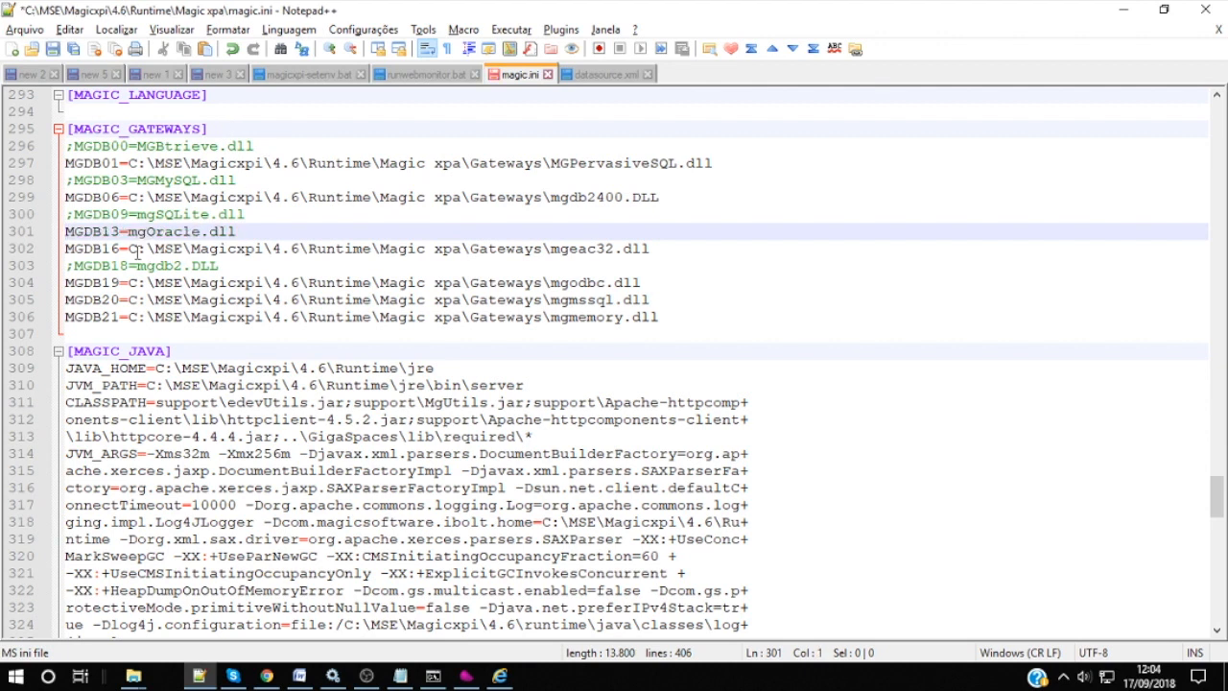
{"action": "left_click_drag", "start_coordinate": [129, 252], "coordinate": [553, 252]}
{"action": "key", "text": "ctrl+c"}
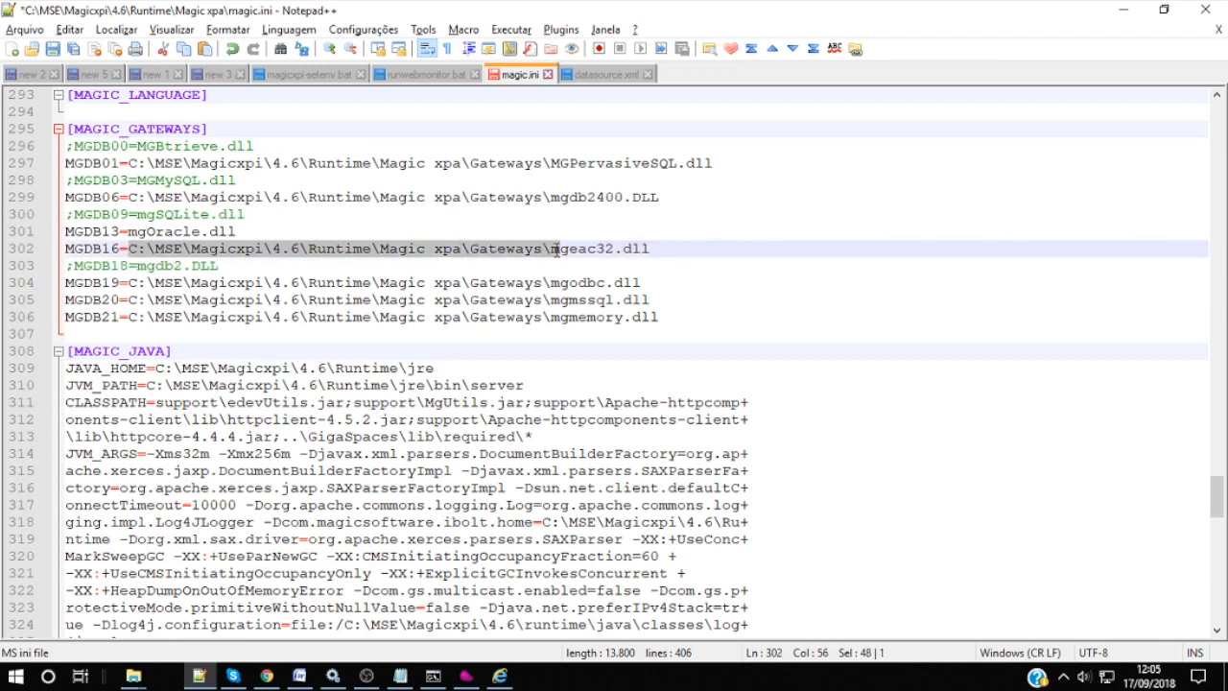
{"action": "left_click", "coordinate": [126, 231]}
{"action": "key", "text": "ctrl+v"}
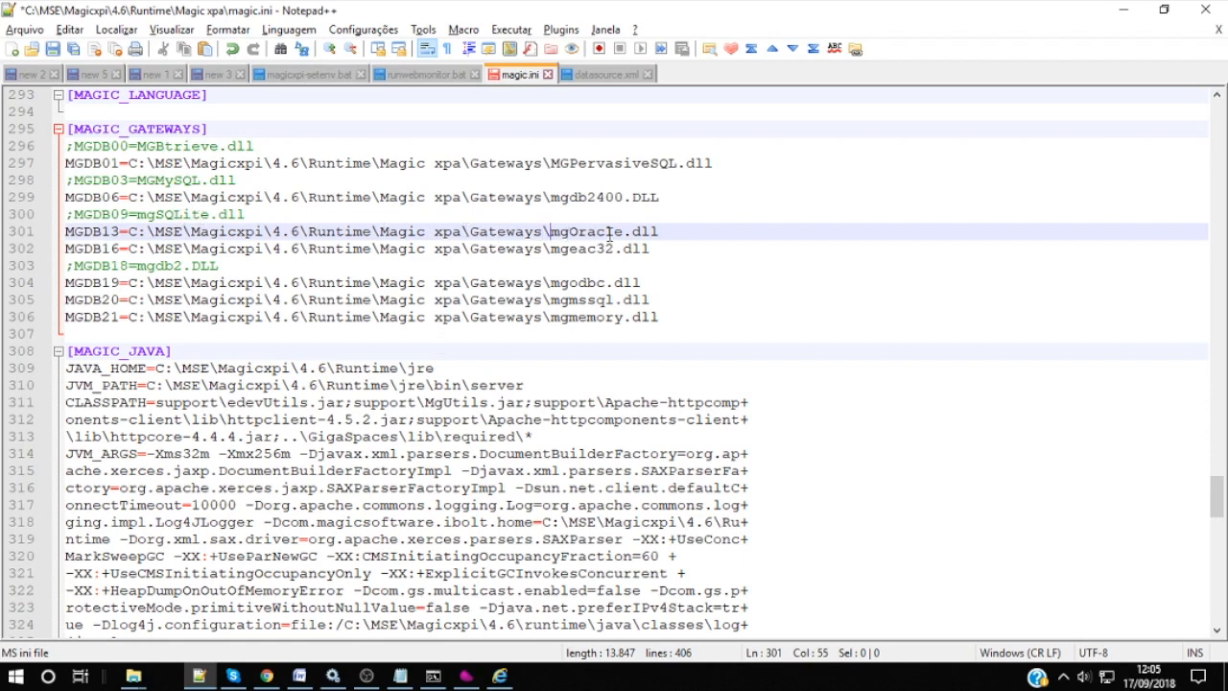
{"action": "scroll", "coordinate": [230, 290], "scroll_direction": "up", "scroll_amount": 12}
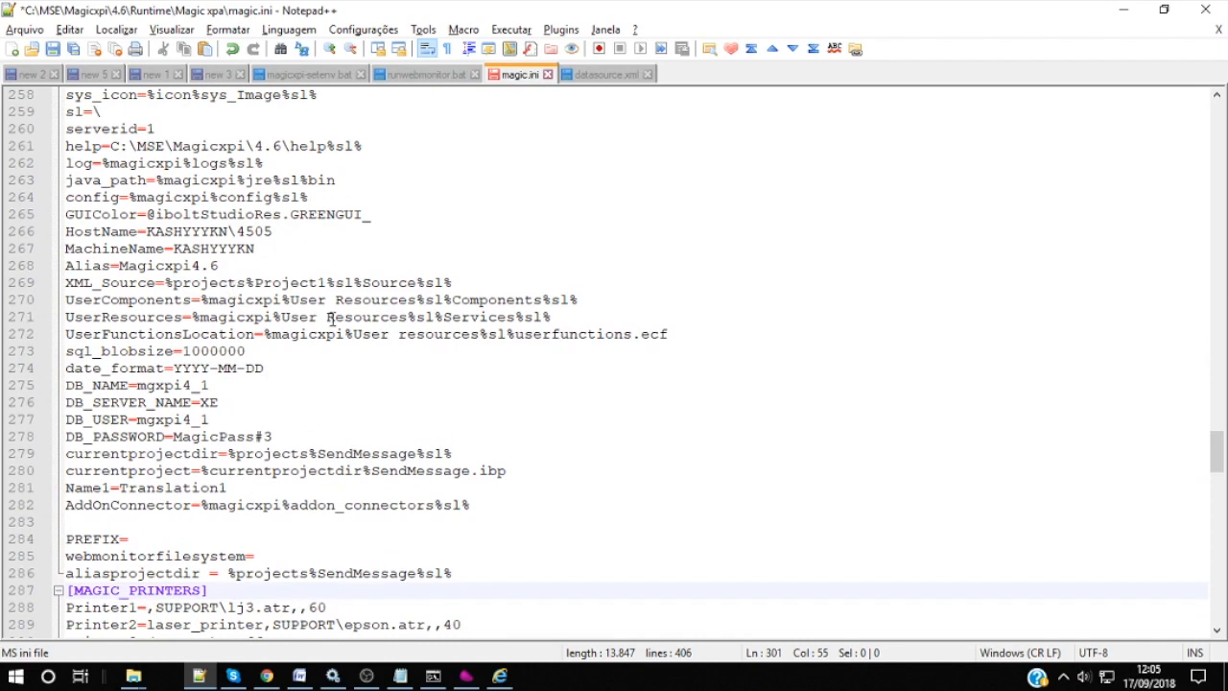
Step: Inspect magic.ini's MAGIC_LOGICAL_NAMES section and its YYYY-MM-DD date_format value
{"action": "scroll", "coordinate": [335, 326], "scroll_direction": "down", "scroll_amount": 2}
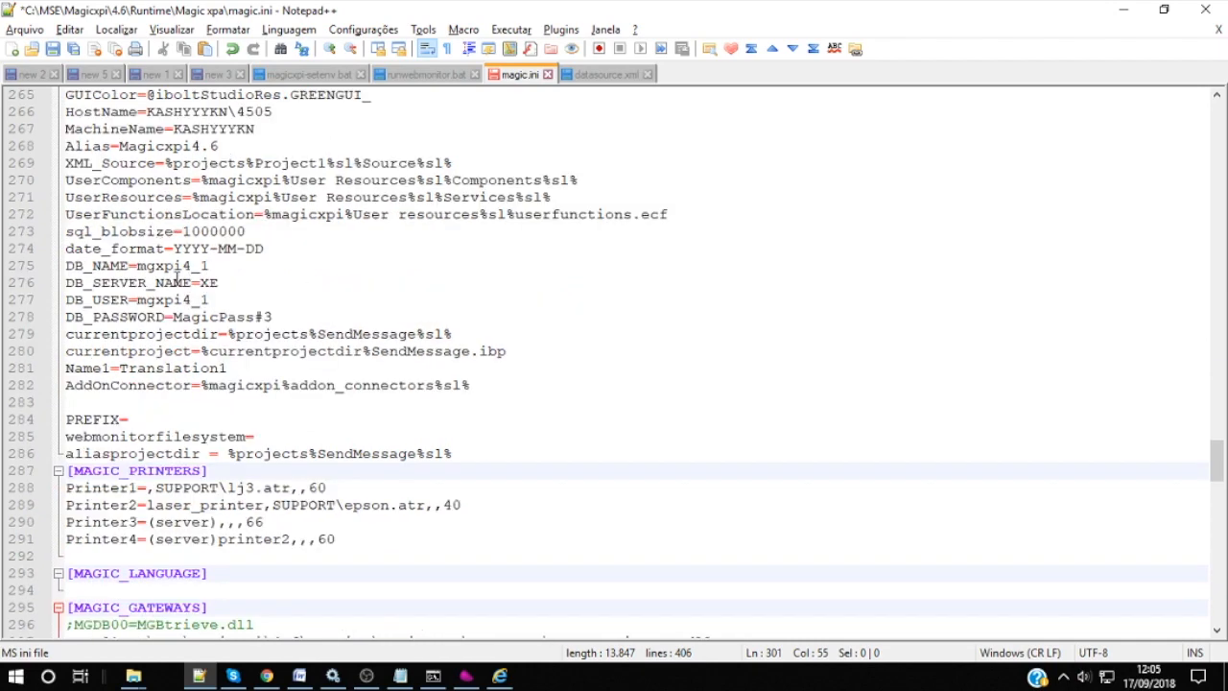
{"action": "scroll", "coordinate": [172, 268], "scroll_direction": "up", "scroll_amount": 5}
{"action": "scroll", "coordinate": [178, 279], "scroll_direction": "up", "scroll_amount": 5}
{"action": "scroll", "coordinate": [164, 284], "scroll_direction": "down", "scroll_amount": 2}
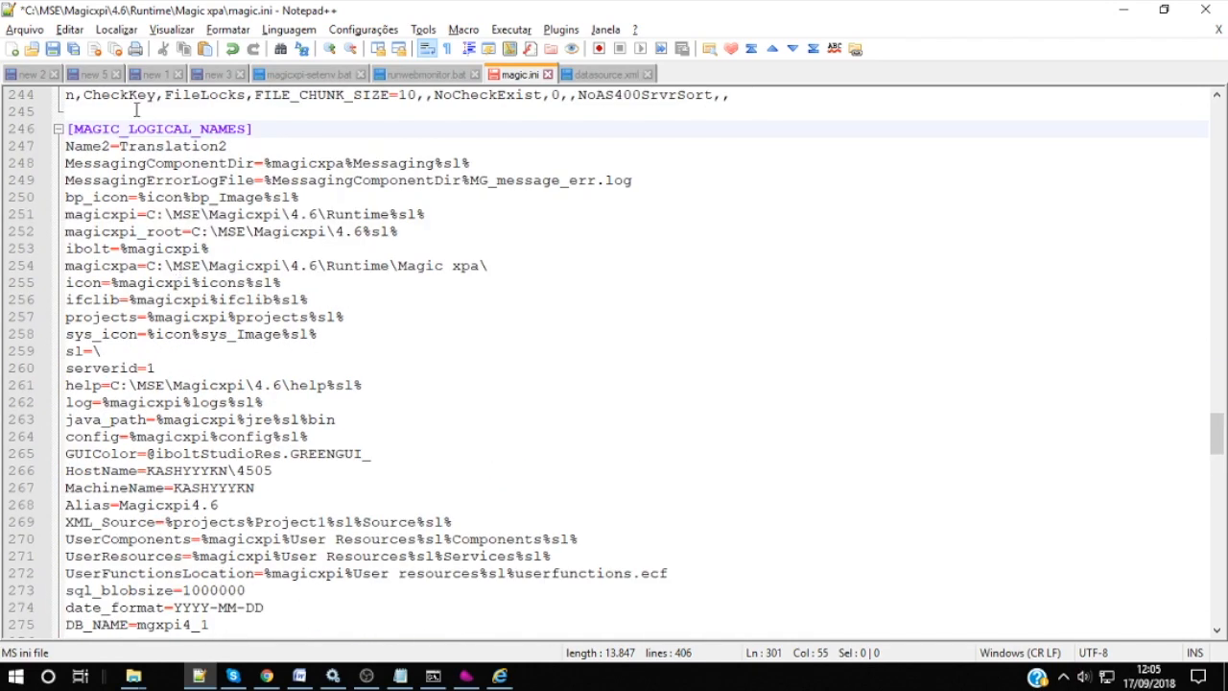
{"action": "left_click_drag", "start_coordinate": [82, 128], "coordinate": [253, 128]}
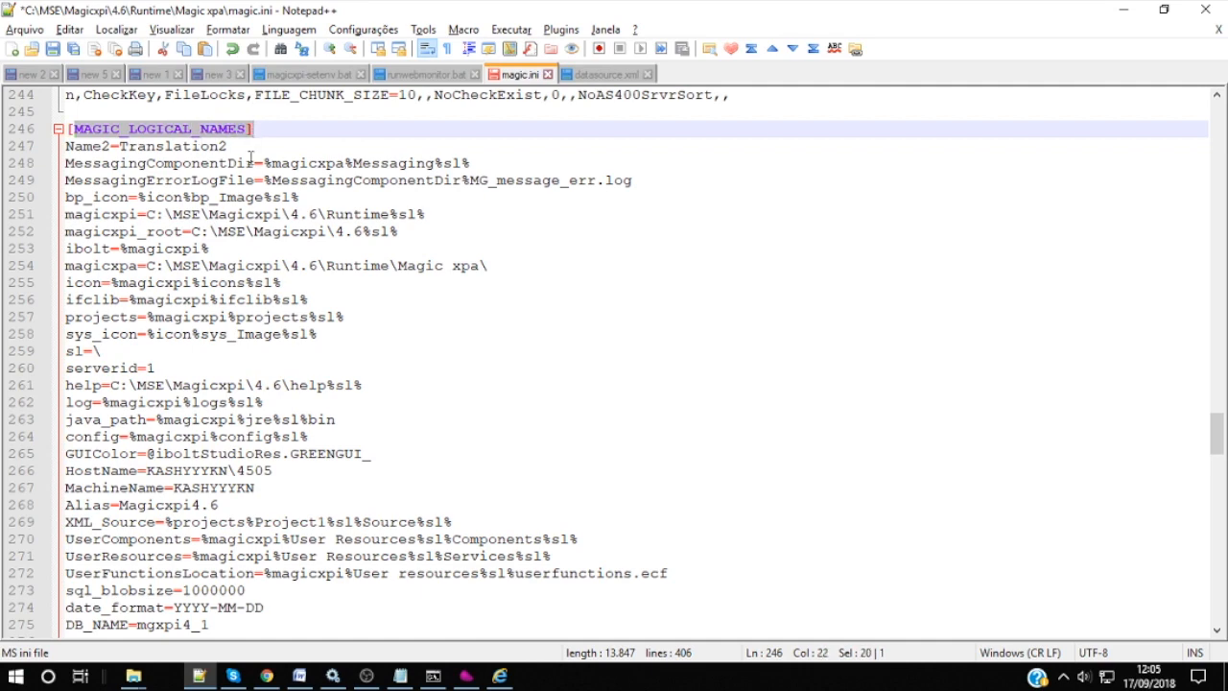
{"action": "scroll", "coordinate": [262, 198], "scroll_direction": "down", "scroll_amount": 7}
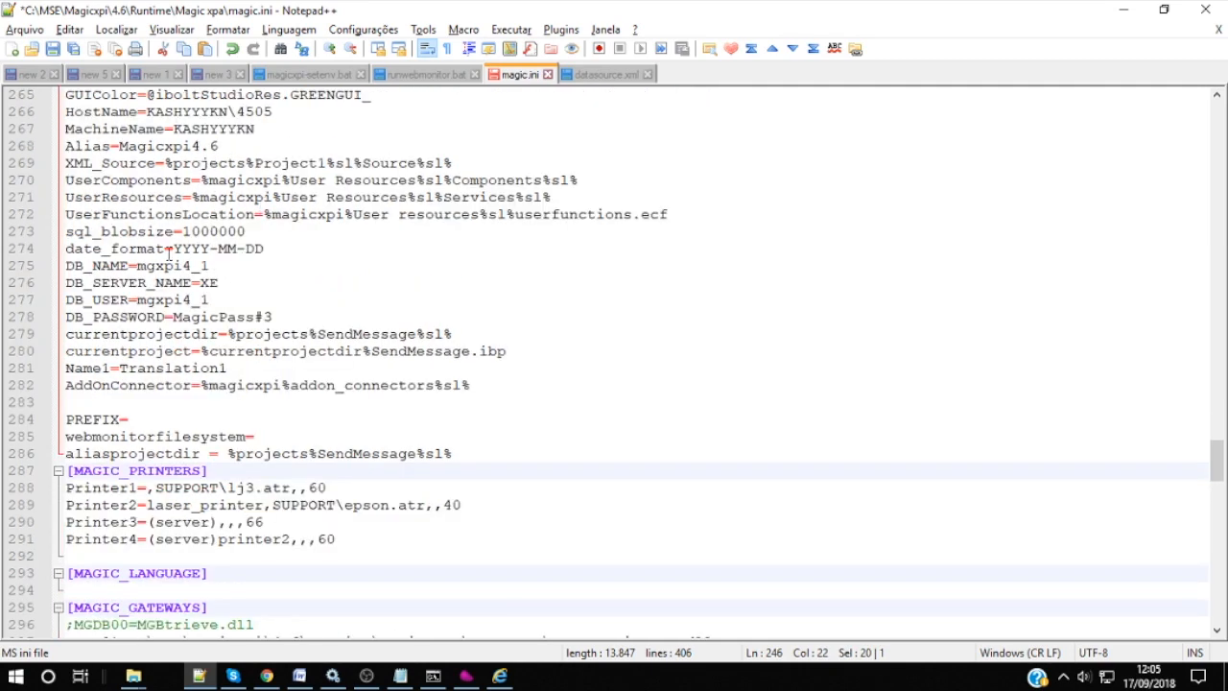
{"action": "double_click", "coordinate": [139, 248]}
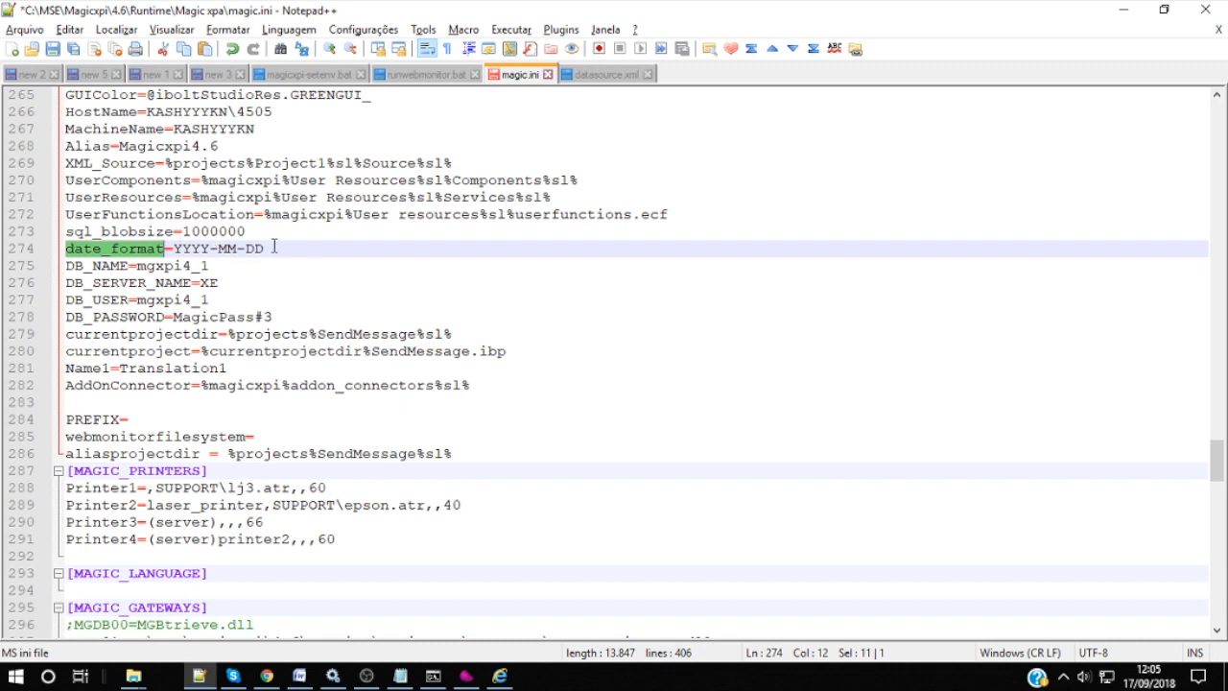
{"action": "left_click_drag", "start_coordinate": [265, 249], "coordinate": [173, 249]}
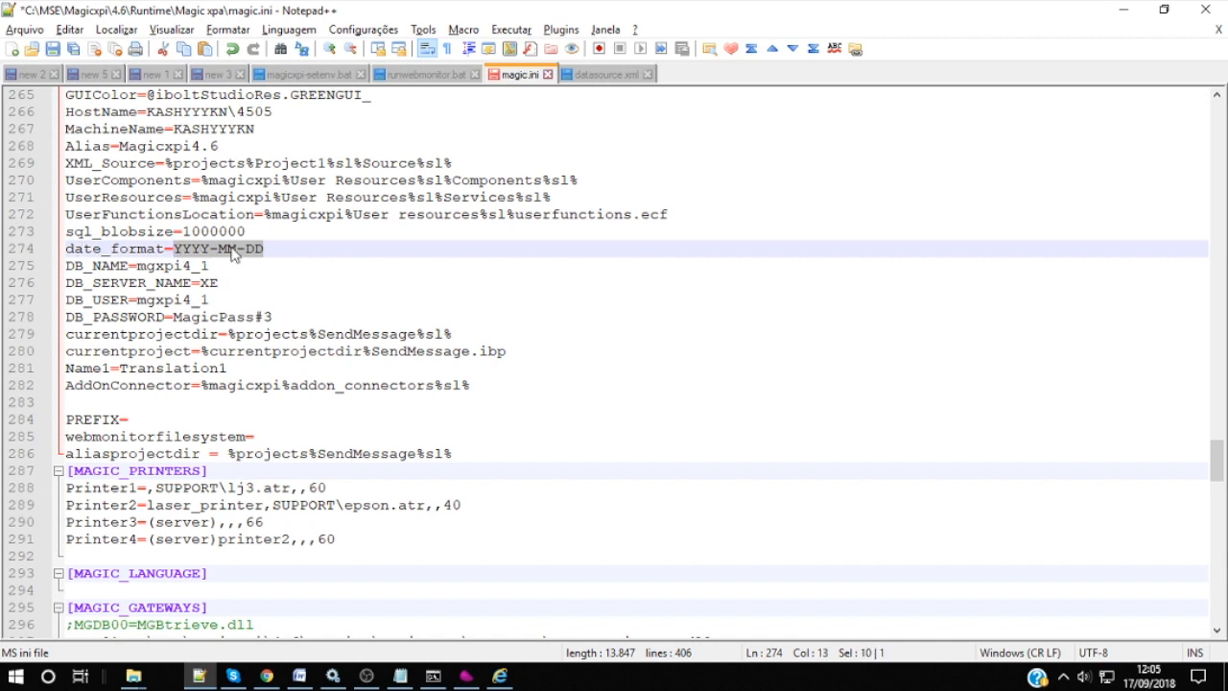
{"action": "left_click_drag", "start_coordinate": [264, 248], "coordinate": [174, 247]}
Step: Check DB_NAME mgxpi4_1, DB_SERVER_NAME XE, DB_USER and DB_PASSWORD, then save magic.ini
{"action": "left_click", "coordinate": [95, 267]}
{"action": "left_click", "coordinate": [120, 284]}
{"action": "left_click", "coordinate": [120, 300]}
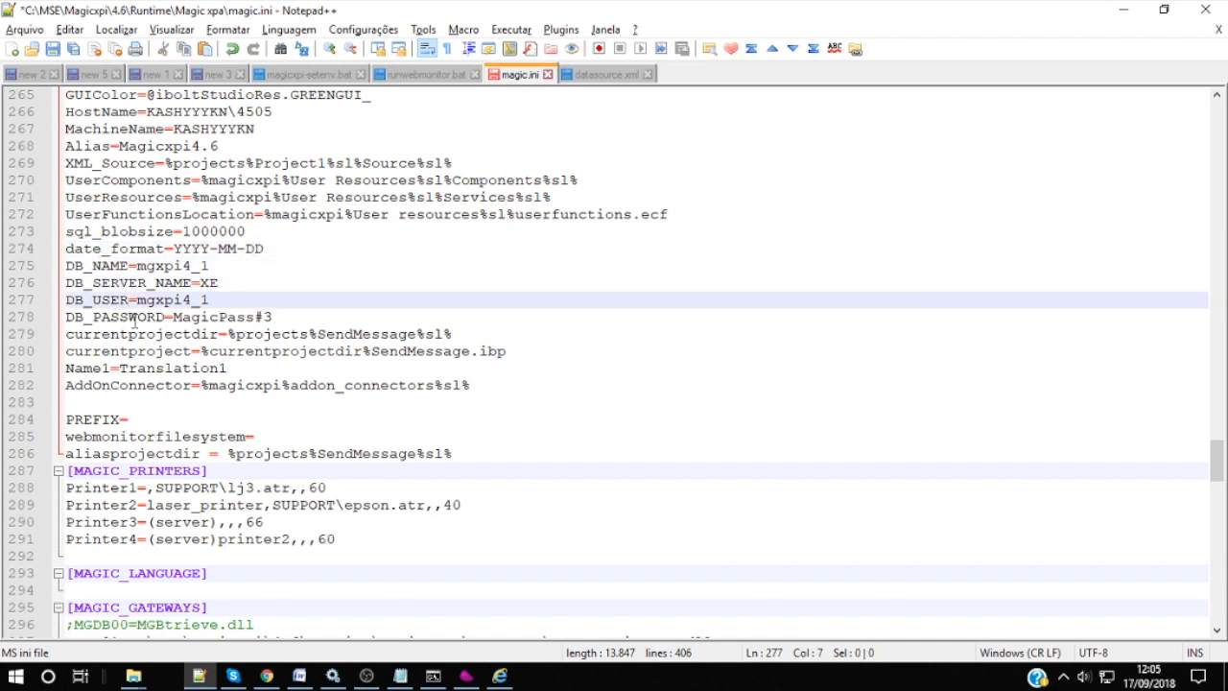
{"action": "left_click", "coordinate": [134, 317]}
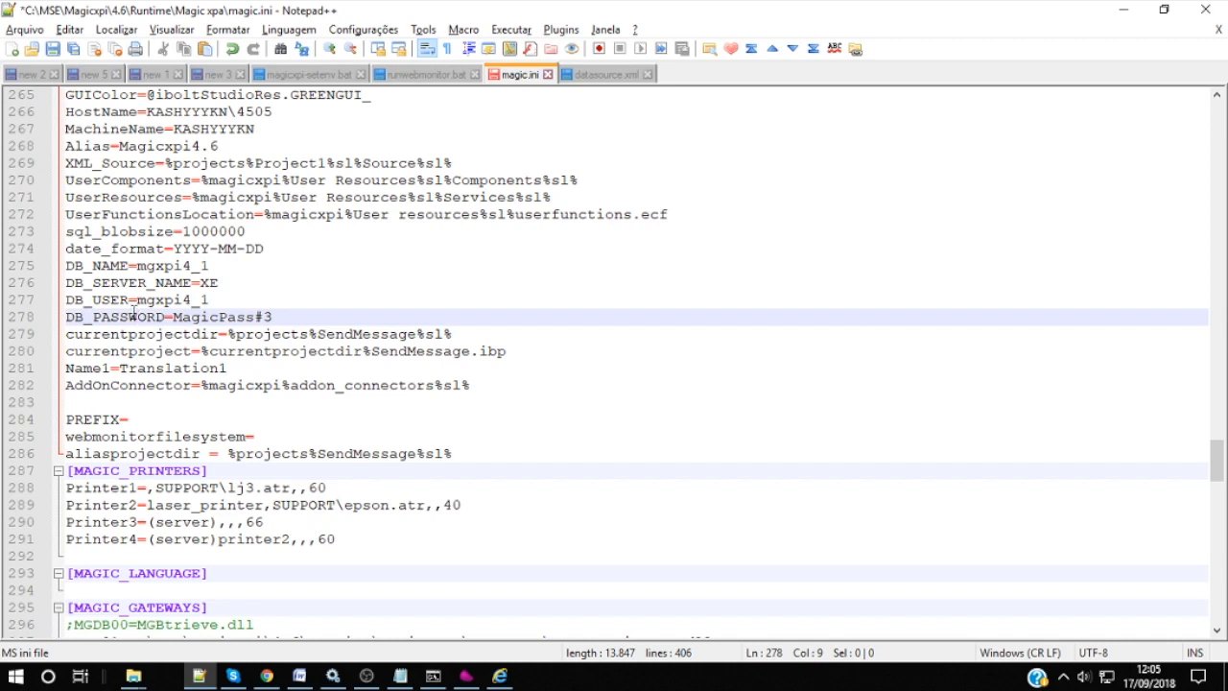
{"action": "double_click", "coordinate": [101, 266]}
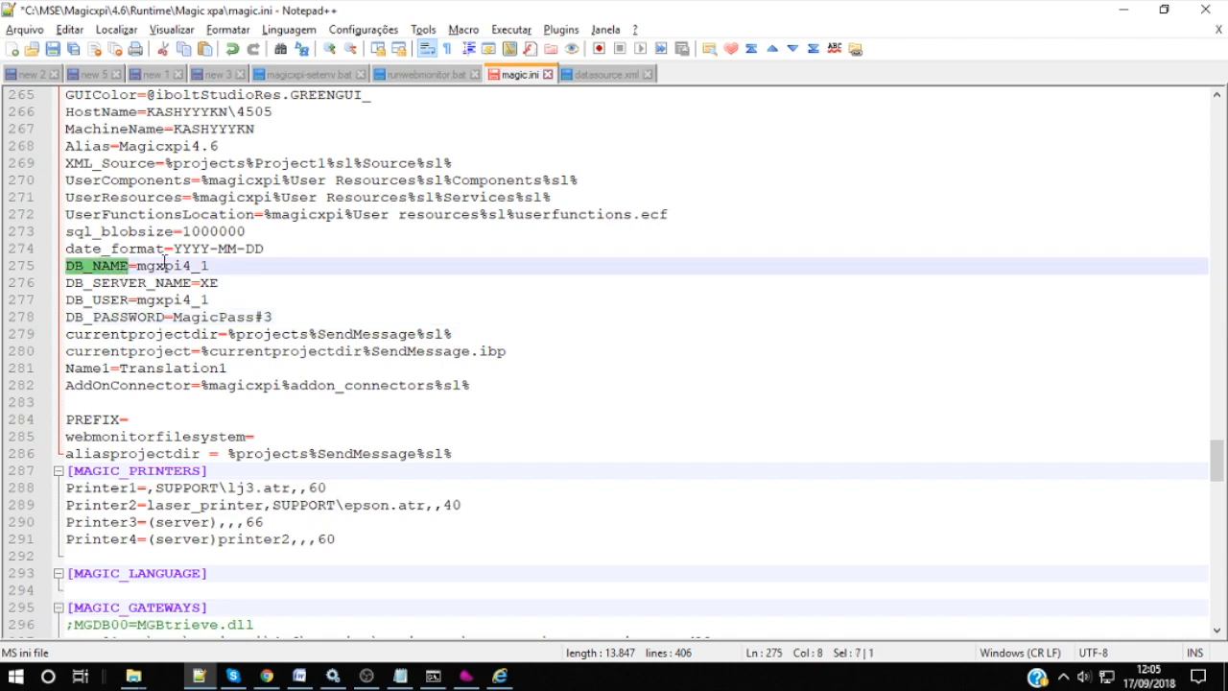
{"action": "left_click", "coordinate": [196, 265]}
{"action": "double_click", "coordinate": [196, 265]}
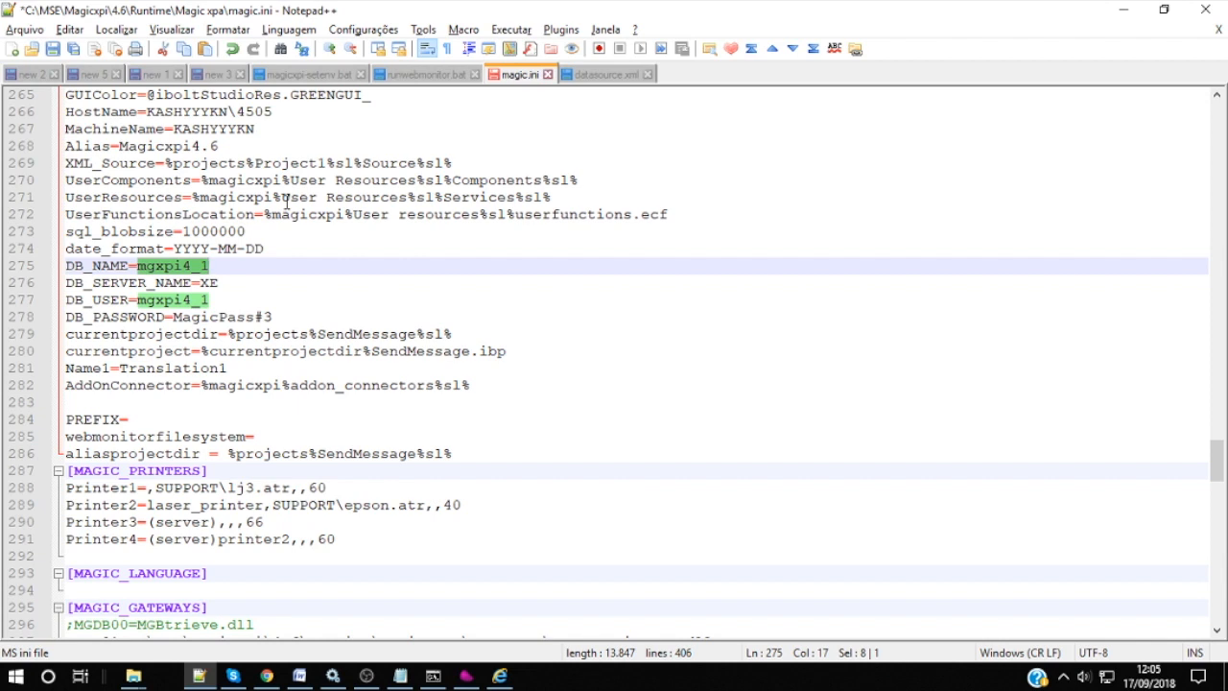
{"action": "double_click", "coordinate": [151, 280]}
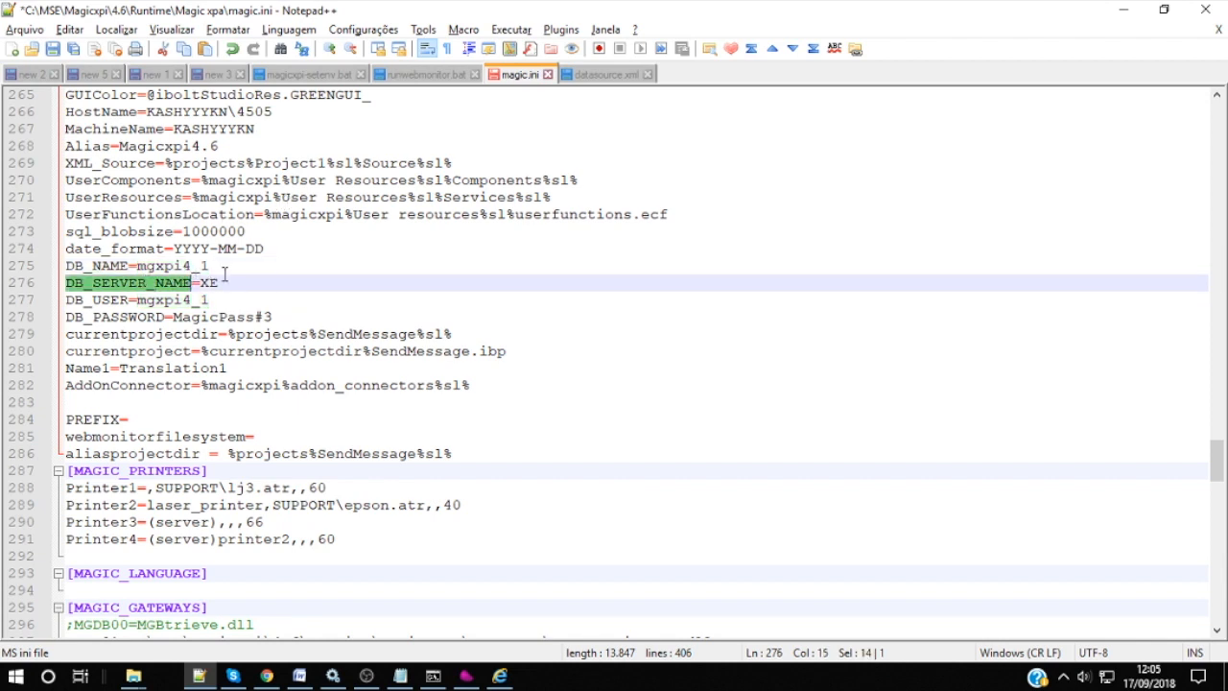
{"action": "left_click_drag", "start_coordinate": [220, 283], "coordinate": [204, 289]}
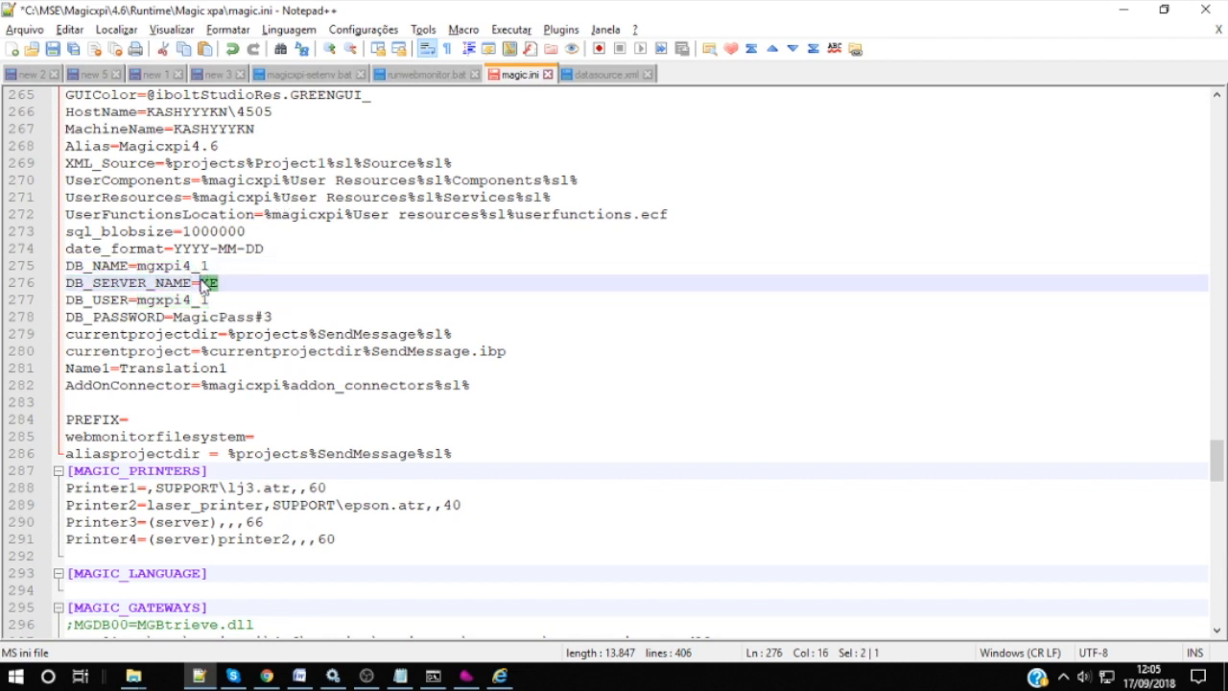
{"action": "left_click", "coordinate": [167, 300]}
{"action": "left_click", "coordinate": [254, 317]}
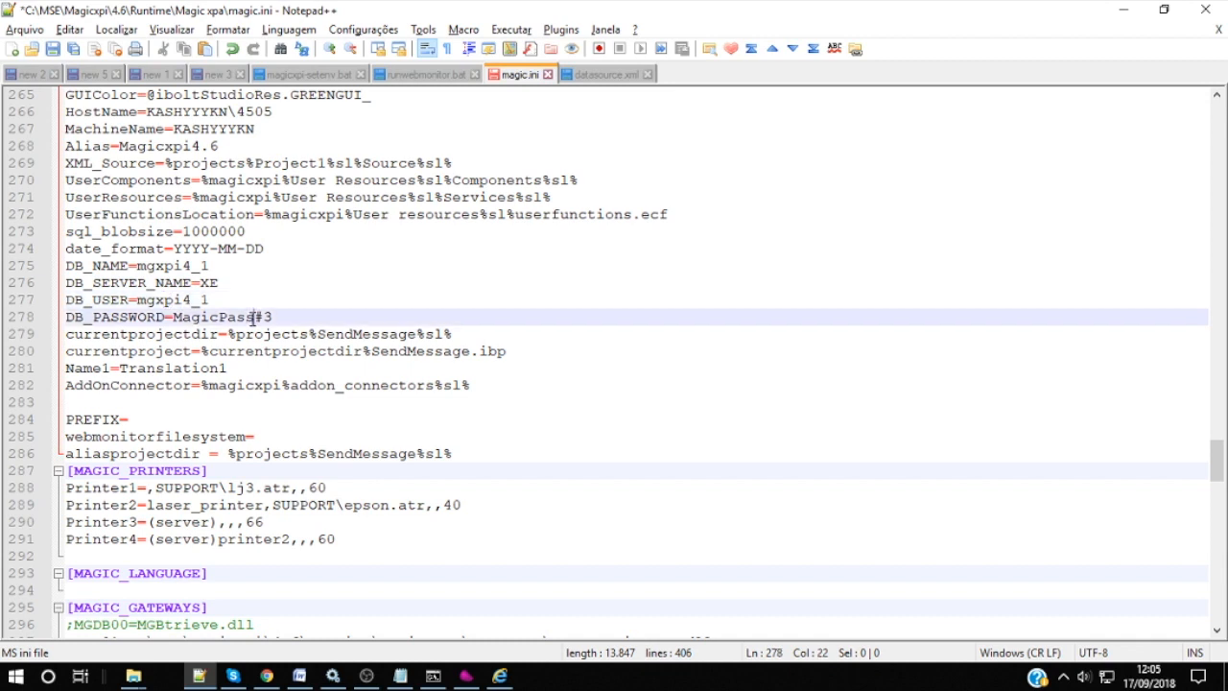
{"action": "key", "text": "ctrl+s"}
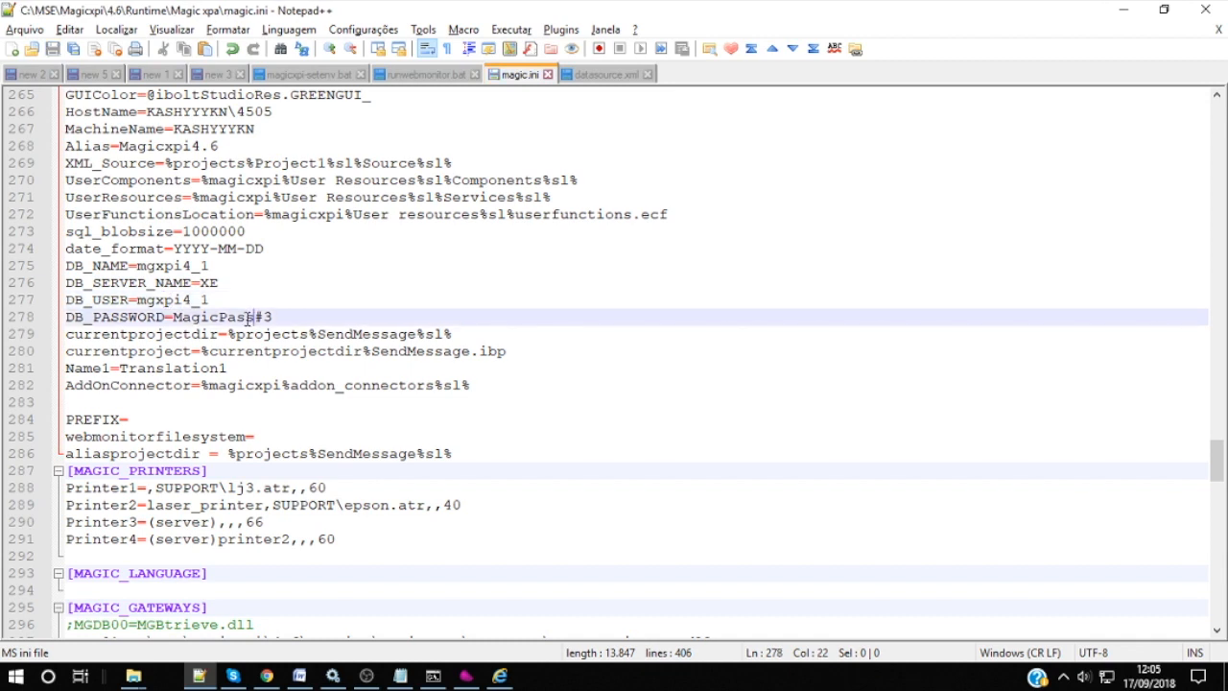
{"action": "left_click", "coordinate": [1118, 12]}
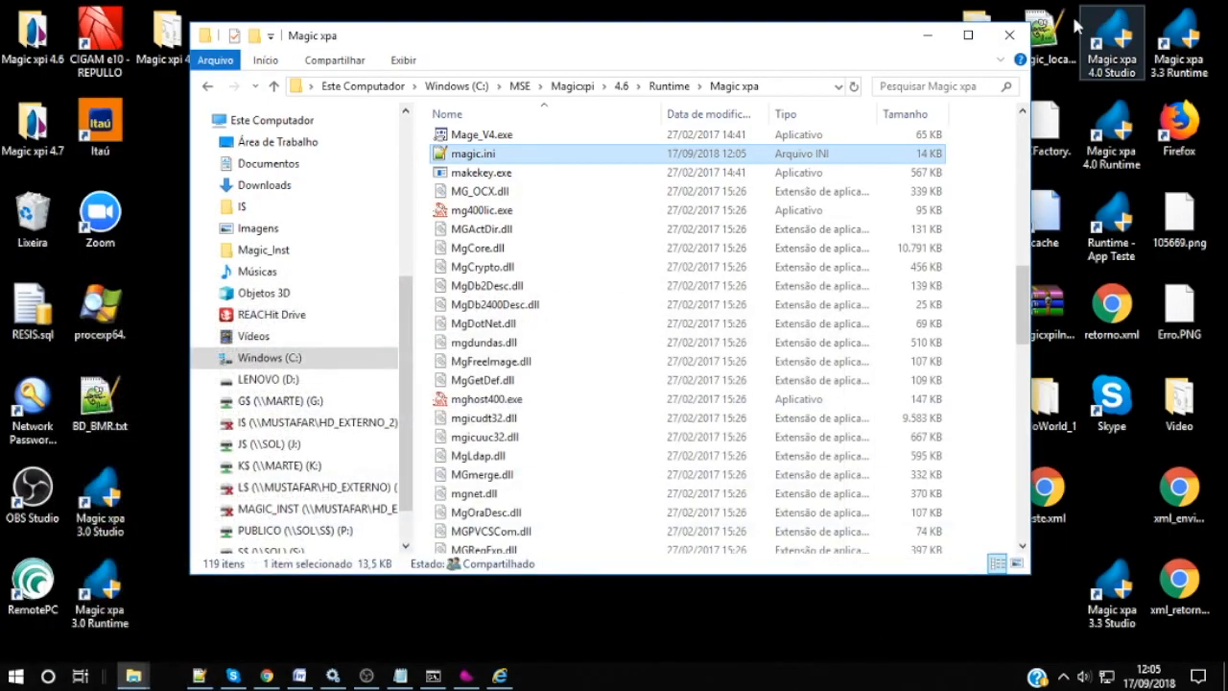
Step: Open Runtime\Config and open datasource.xml with 'Edit with Notepad++'
{"action": "left_click", "coordinate": [668, 85]}
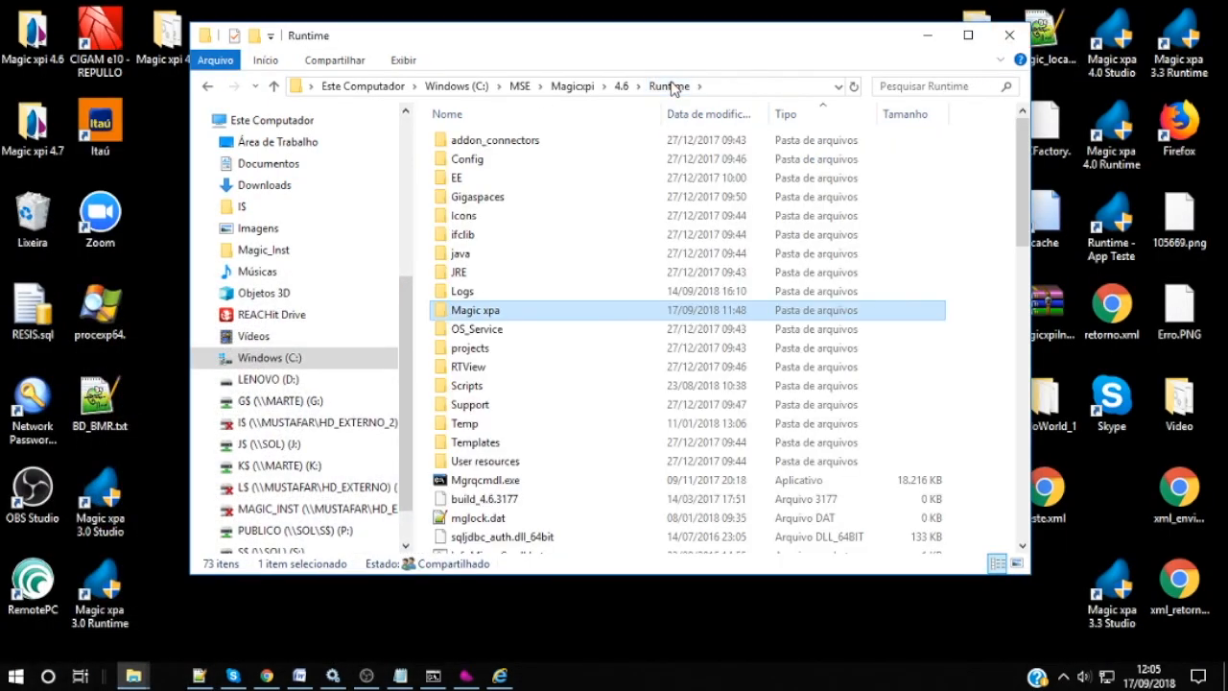
{"action": "double_click", "coordinate": [475, 167]}
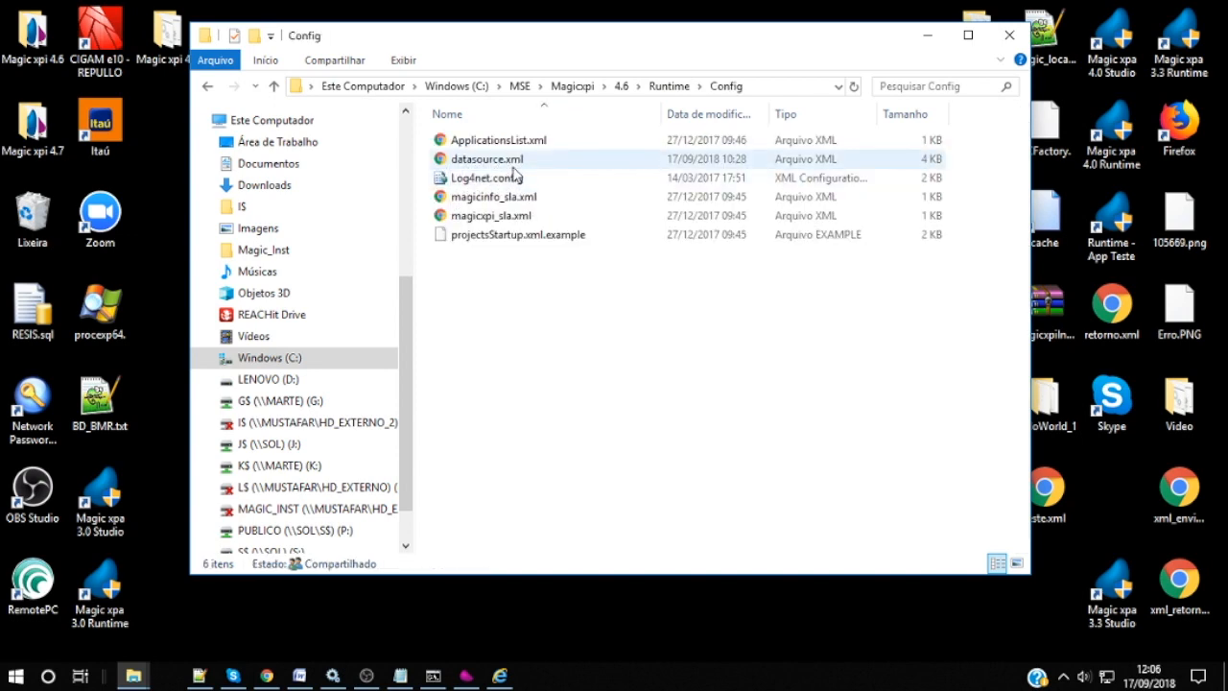
{"action": "right_click", "coordinate": [510, 163]}
{"action": "left_click", "coordinate": [579, 278]}
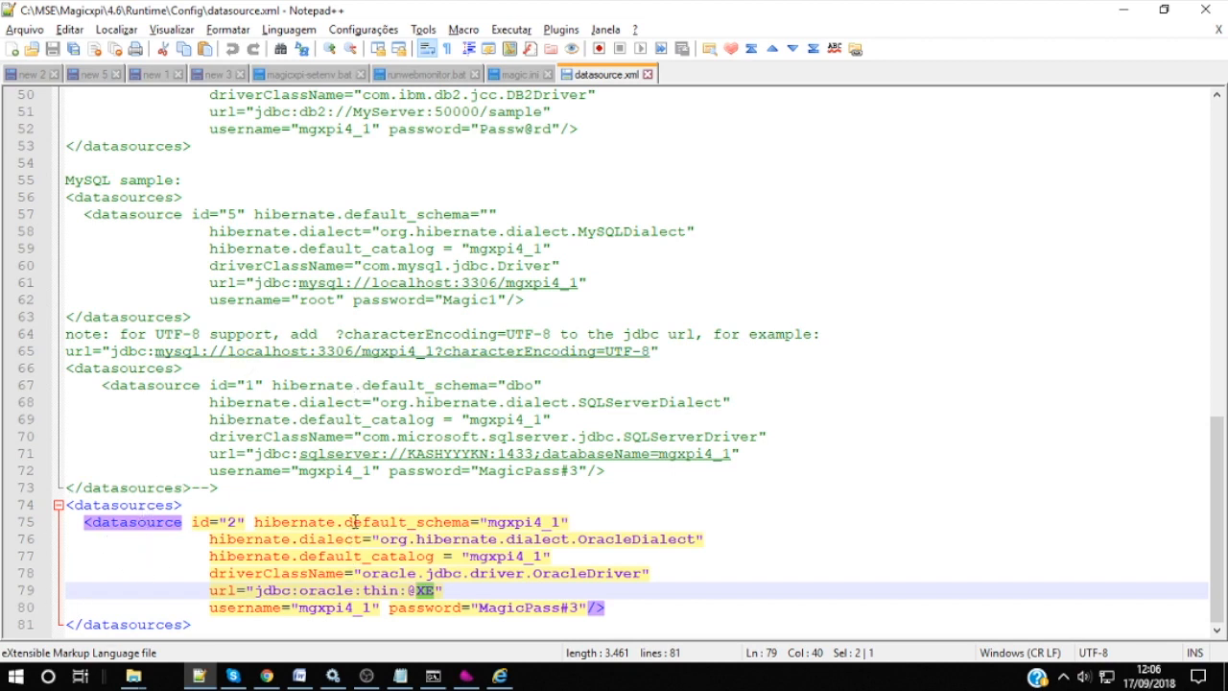
Step: Check the mgxpi4_1 schema and Oracle driverClassName against the SQL Server driver setting
{"action": "double_click", "coordinate": [524, 523]}
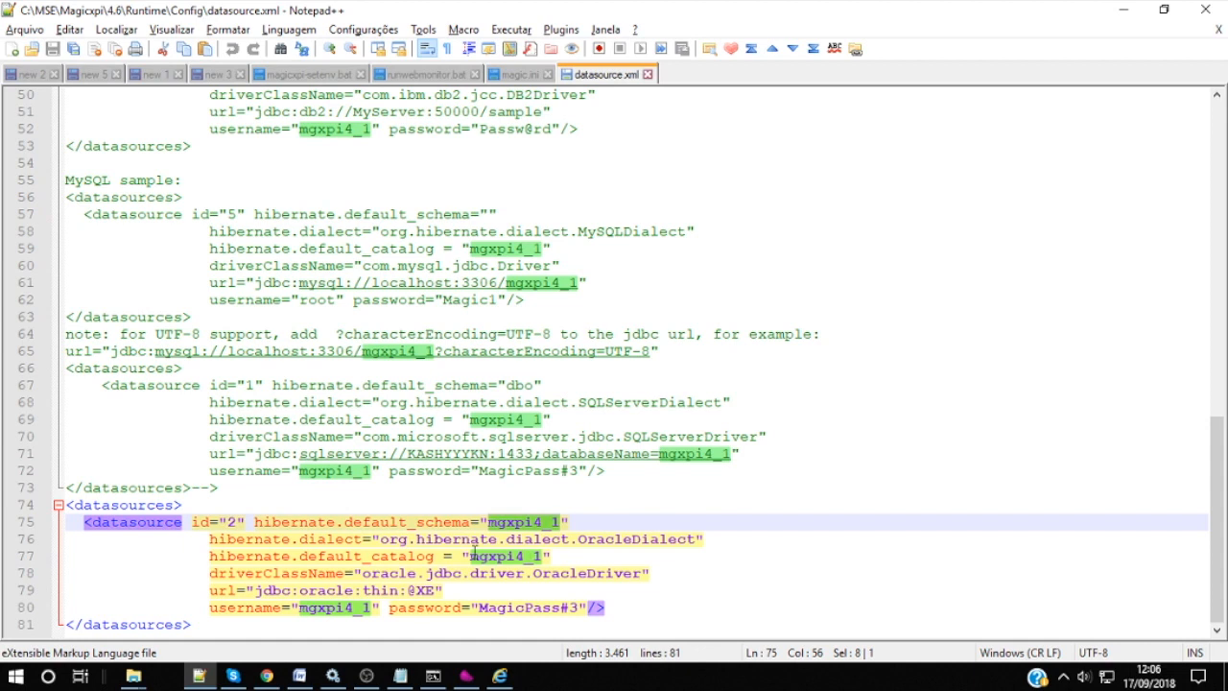
{"action": "left_click_drag", "start_coordinate": [264, 573], "coordinate": [349, 573]}
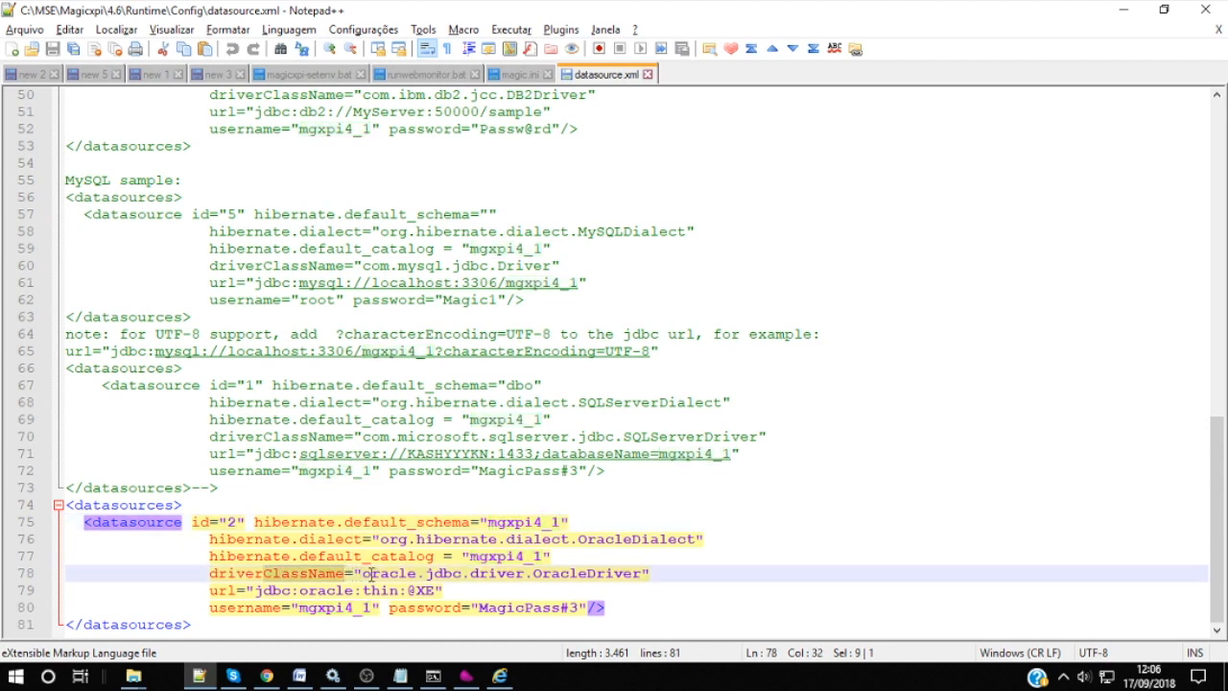
{"action": "left_click_drag", "start_coordinate": [362, 572], "coordinate": [425, 572]}
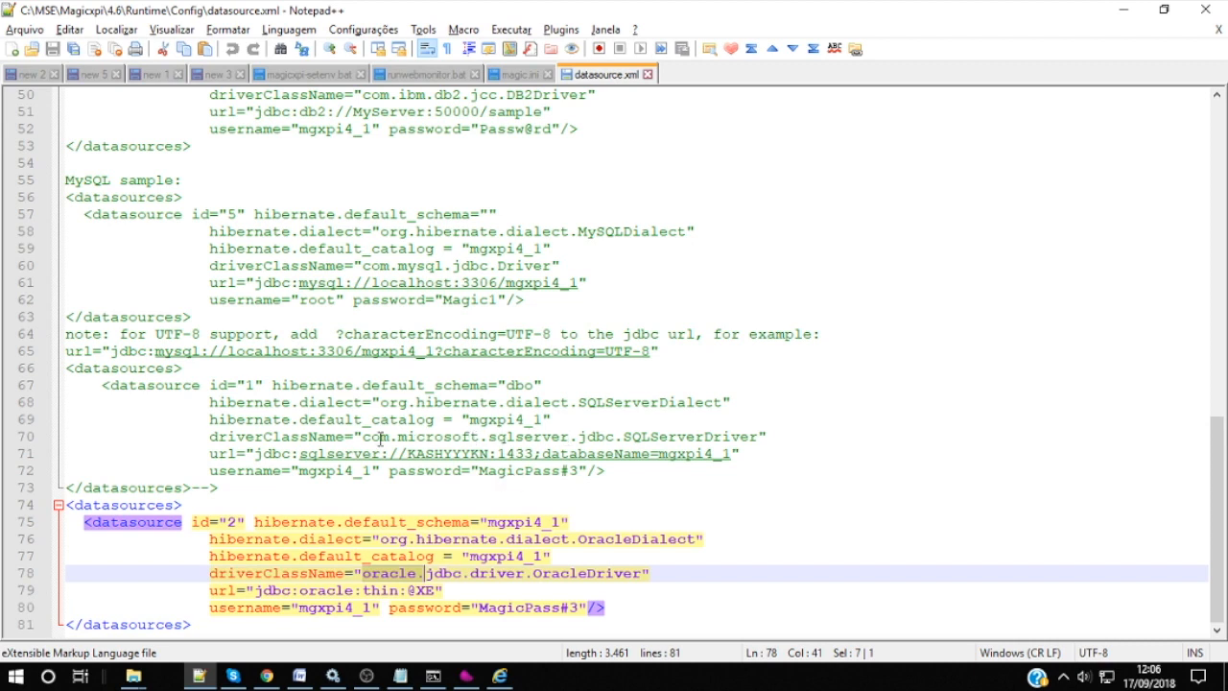
{"action": "left_click_drag", "start_coordinate": [263, 436], "coordinate": [562, 436]}
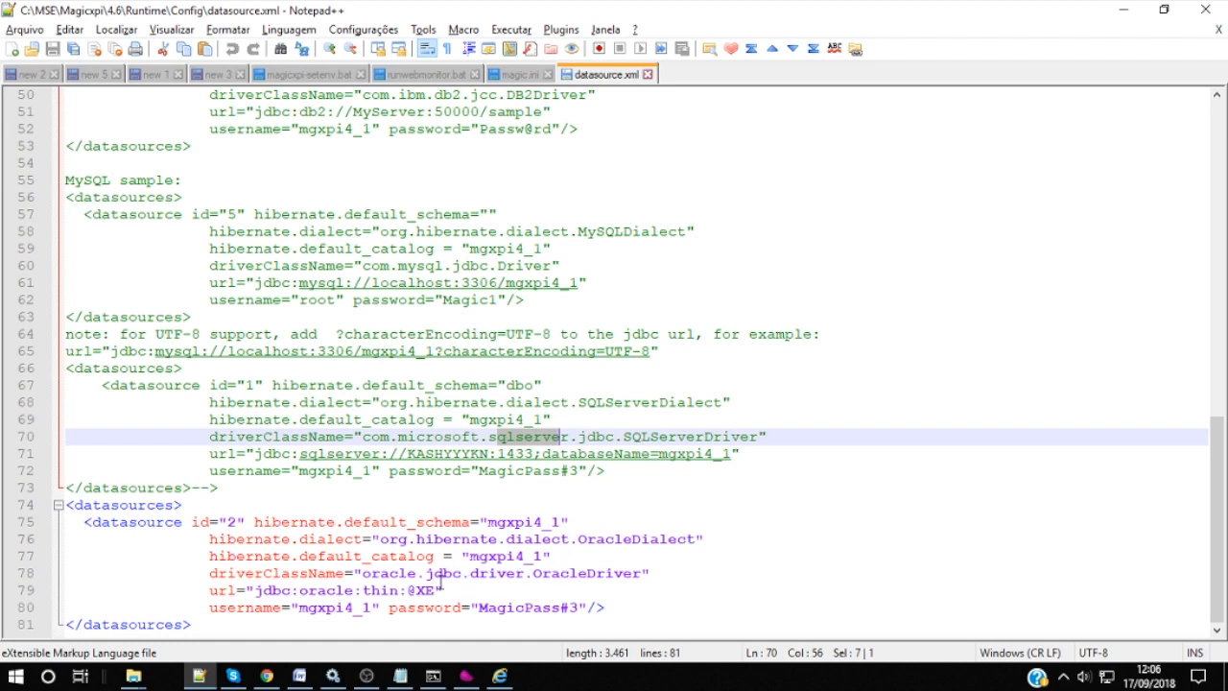
{"action": "left_click_drag", "start_coordinate": [232, 591], "coordinate": [389, 590]}
{"action": "left_click", "coordinate": [410, 590]}
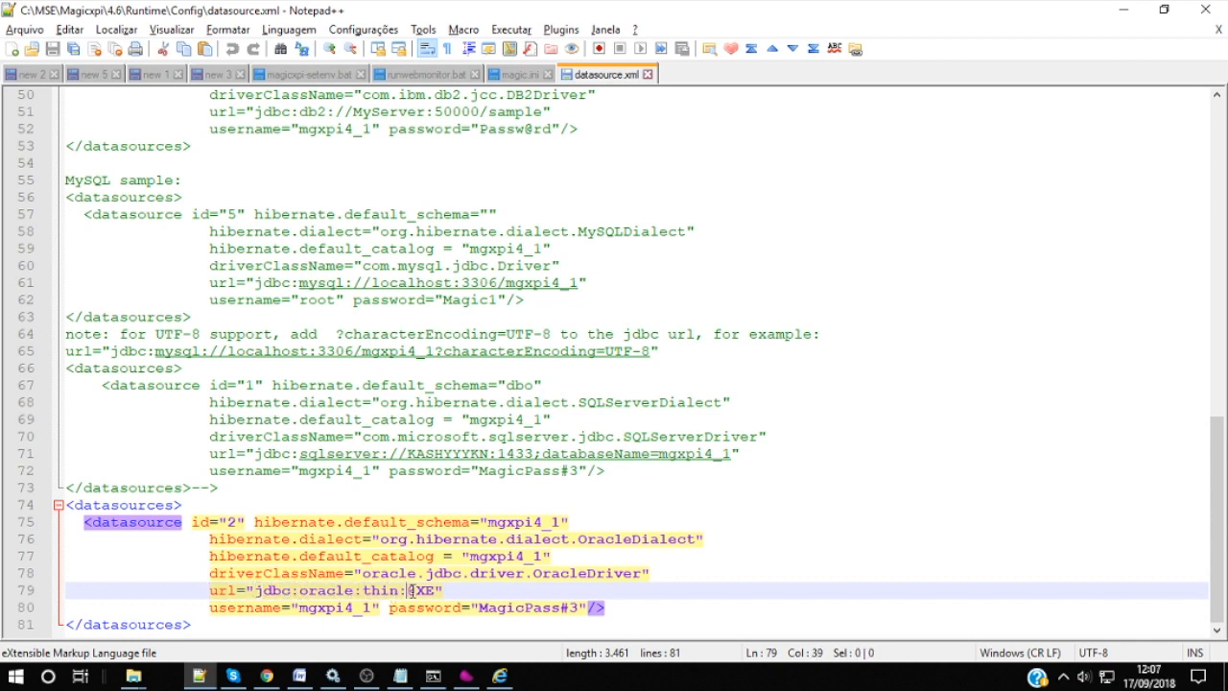
{"action": "left_click_drag", "start_coordinate": [425, 589], "coordinate": [434, 589]}
{"action": "left_click", "coordinate": [318, 607]}
{"action": "left_click", "coordinate": [528, 609]}
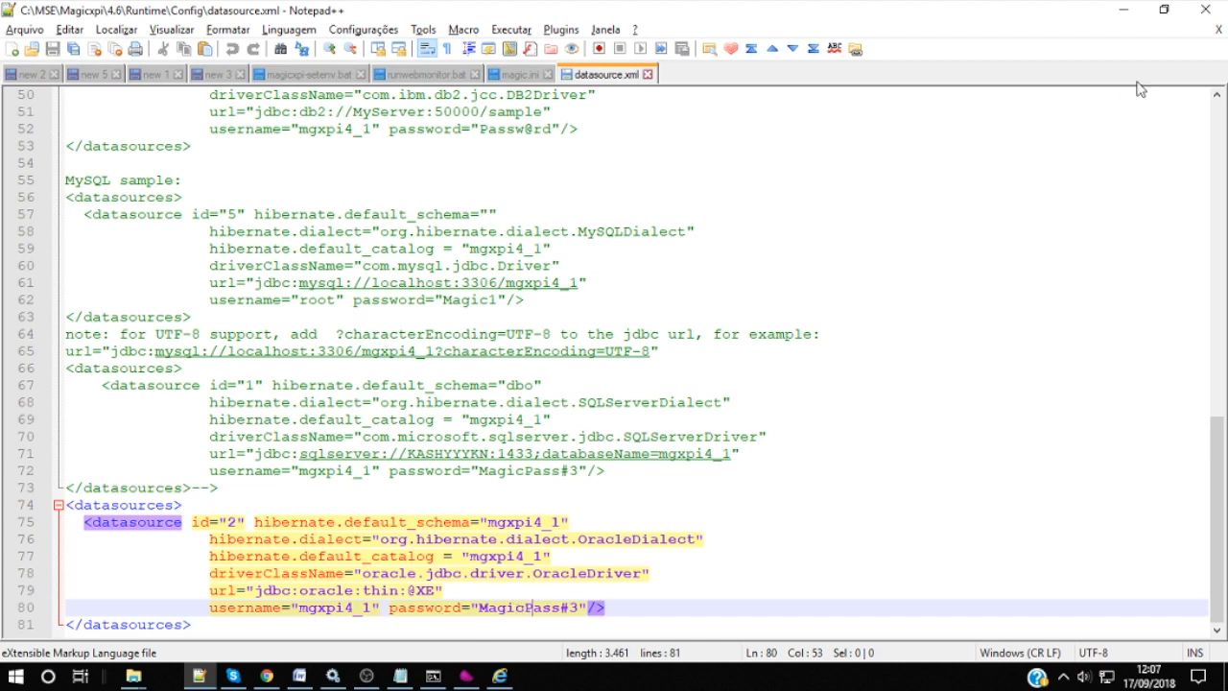
{"action": "left_click", "coordinate": [1124, 11]}
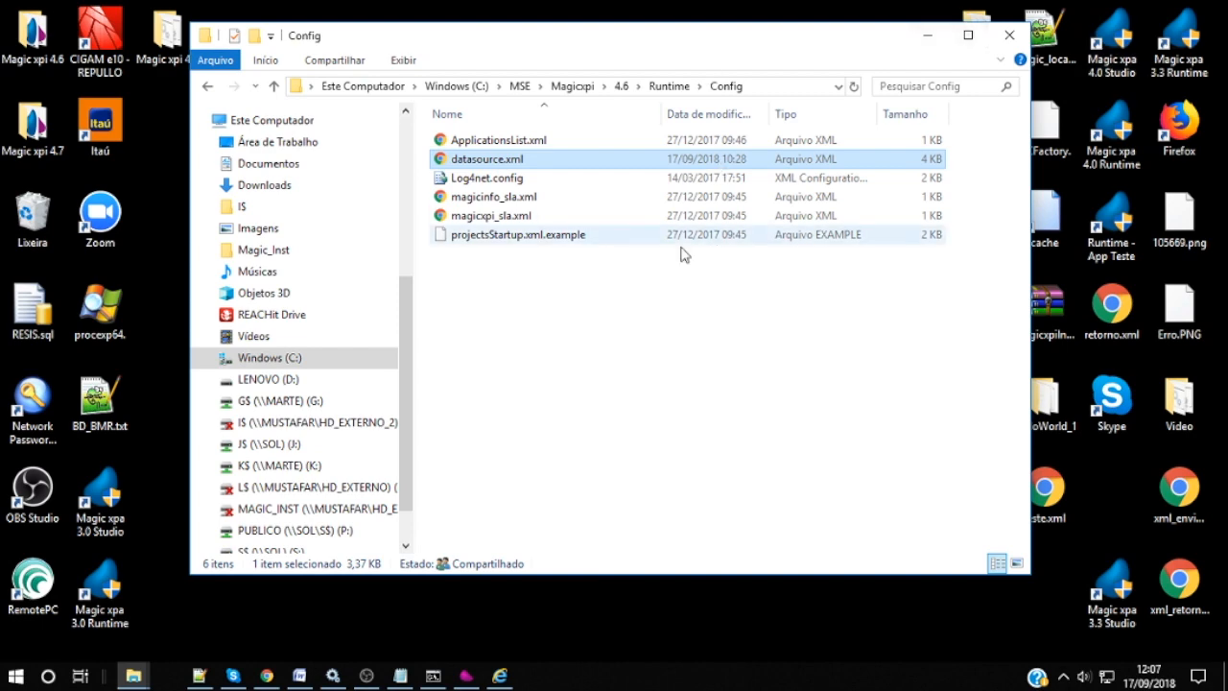
{"action": "left_click", "coordinate": [467, 676]}
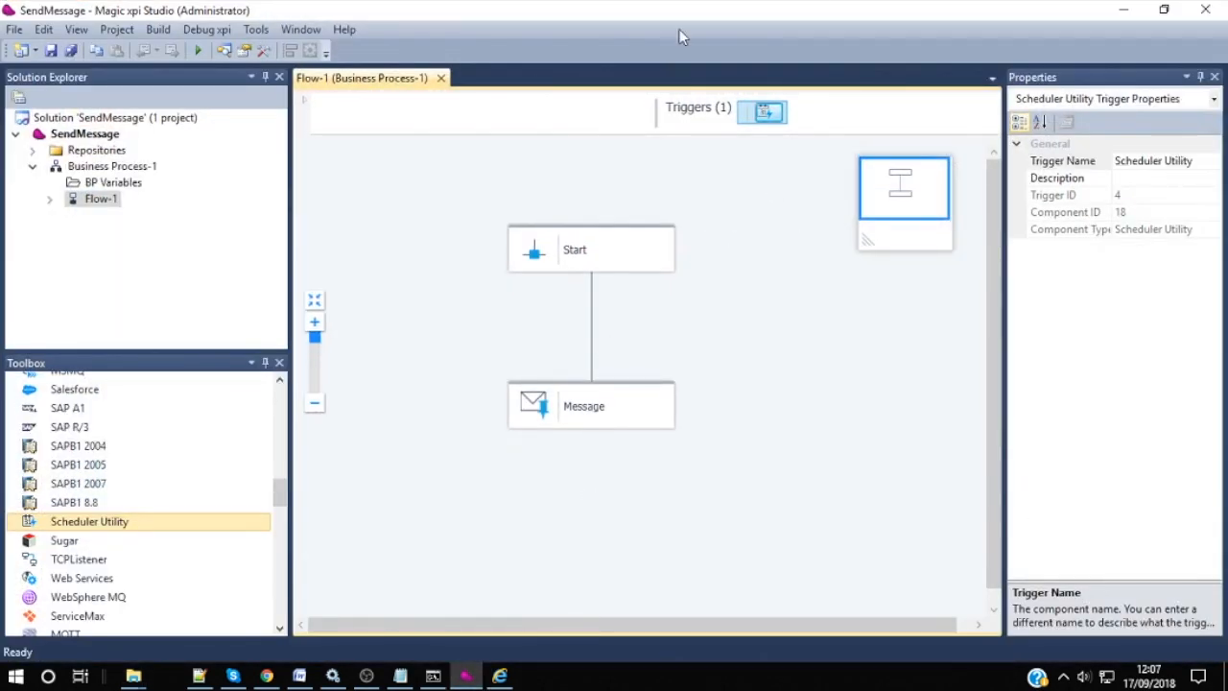
{"action": "left_click", "coordinate": [1124, 10]}
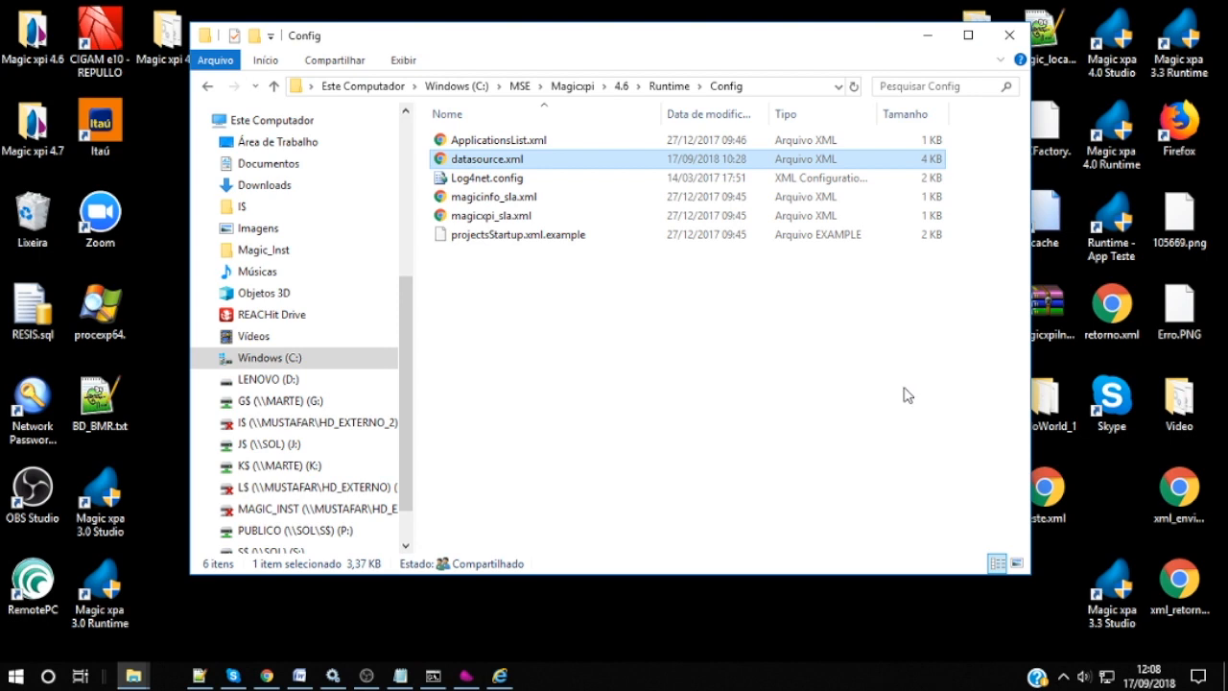
Step: Start the Magic xpi 4.6 GSA and Monitor Display Server_1 services, then minimise all windows
{"action": "left_click", "coordinate": [345, 667]}
{"action": "left_click", "coordinate": [510, 307]}
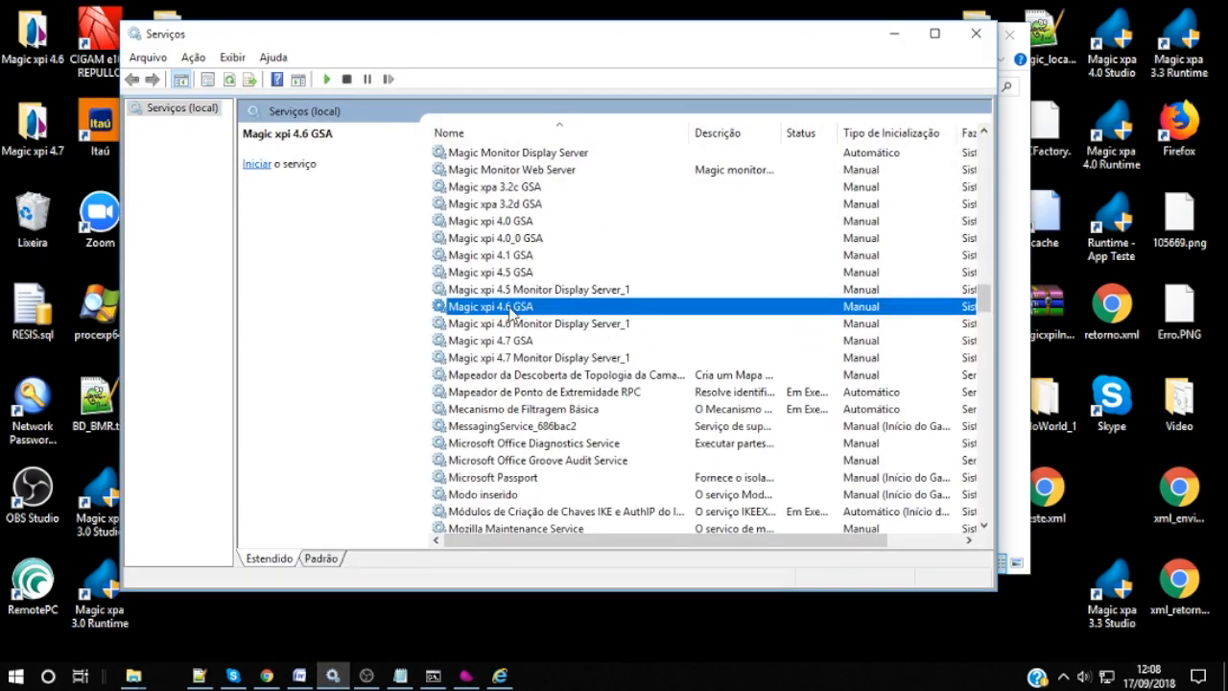
{"action": "left_click", "coordinate": [328, 81]}
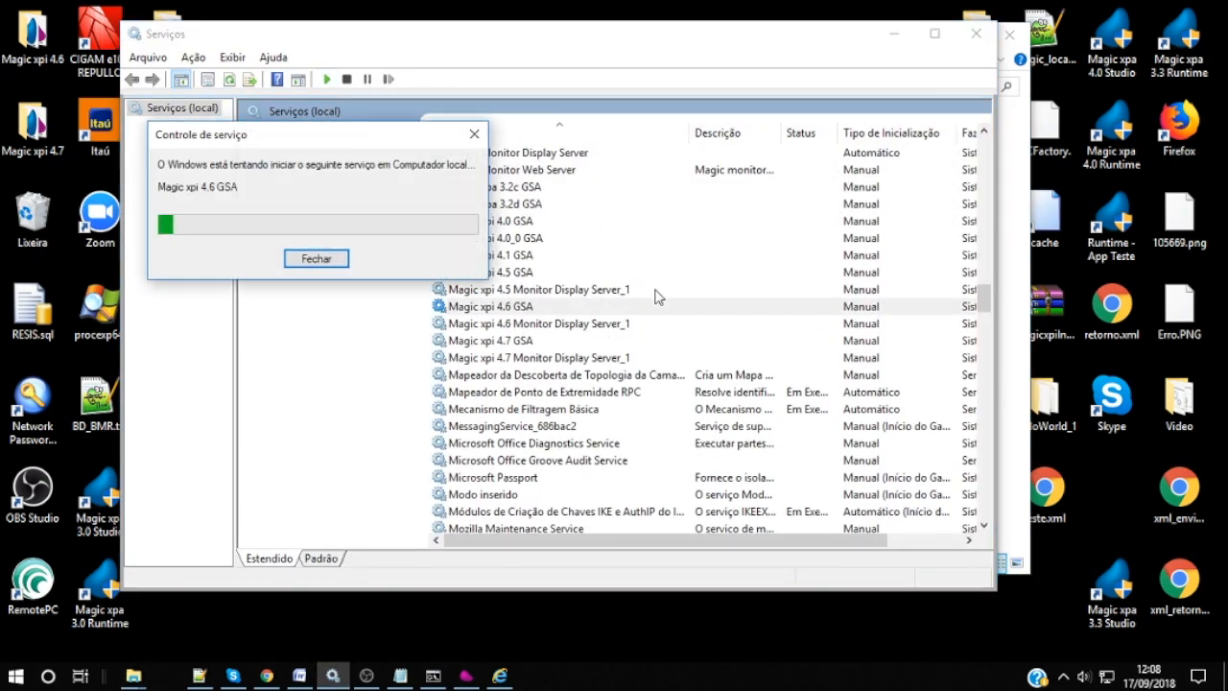
{"action": "left_click", "coordinate": [556, 323]}
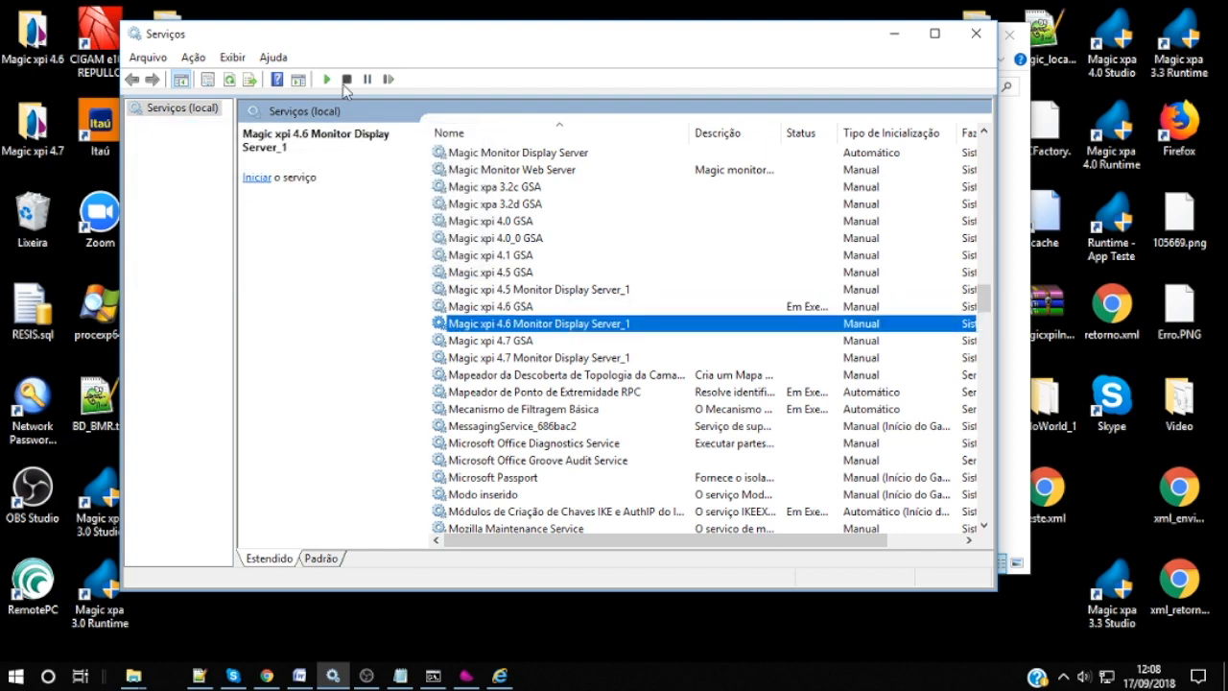
{"action": "left_click", "coordinate": [326, 79]}
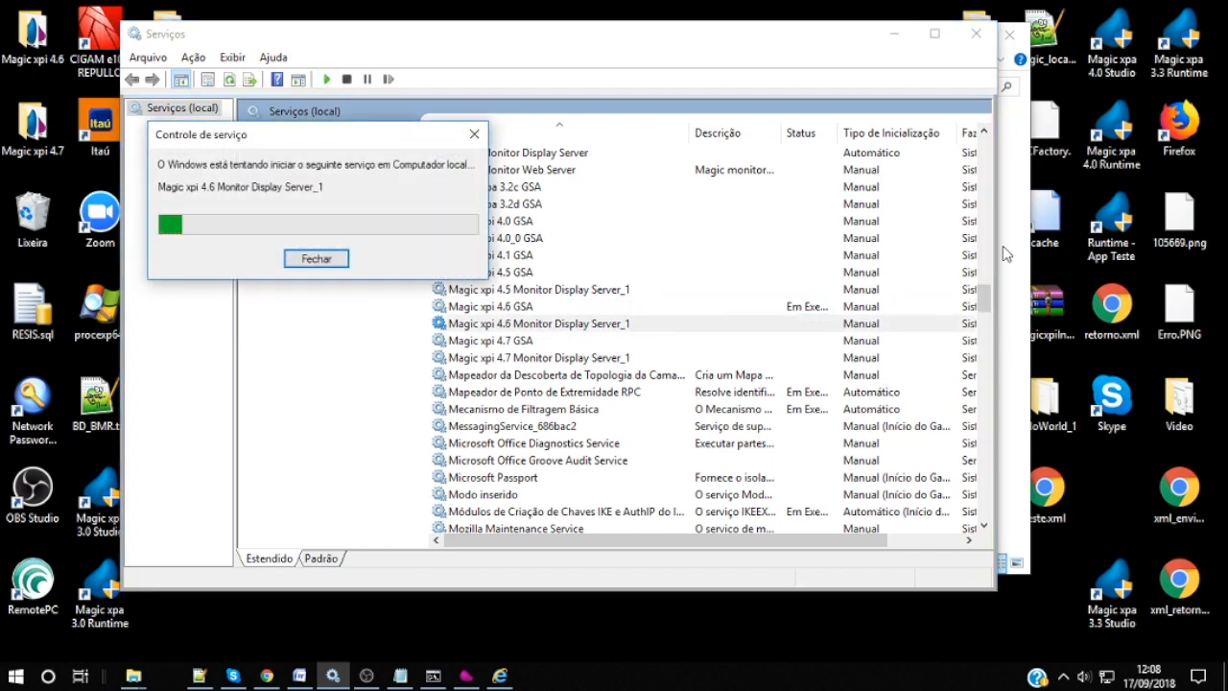
{"action": "left_click", "coordinate": [892, 34]}
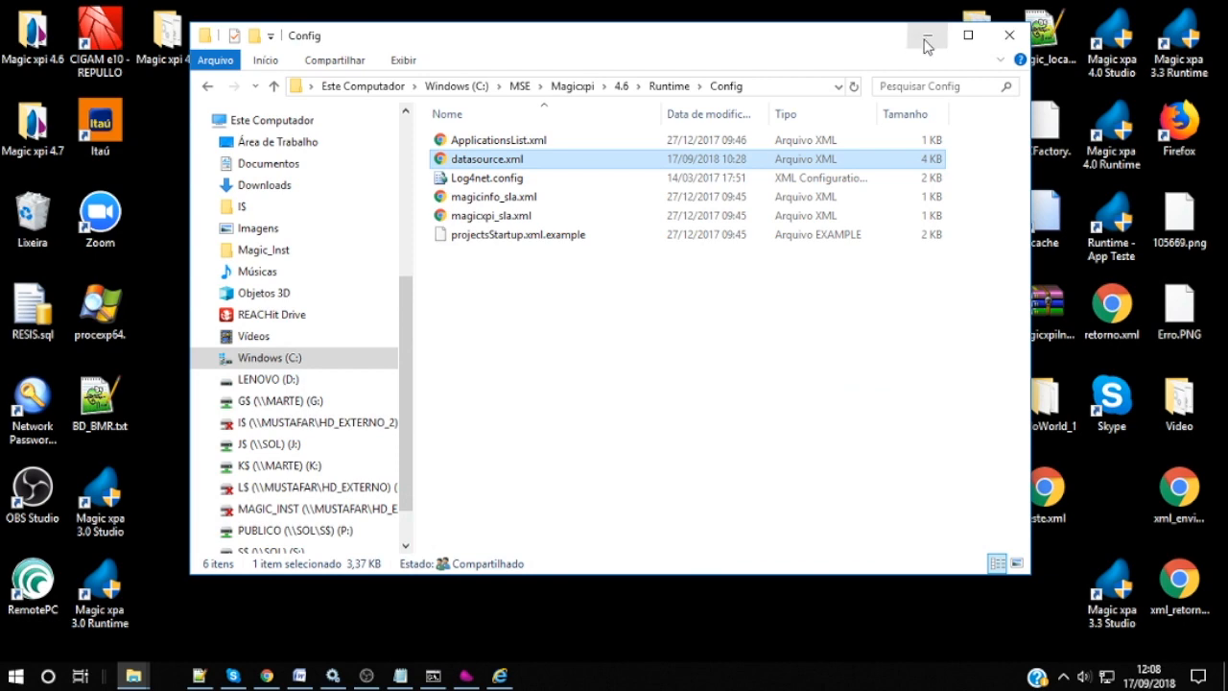
{"action": "left_click", "coordinate": [926, 40]}
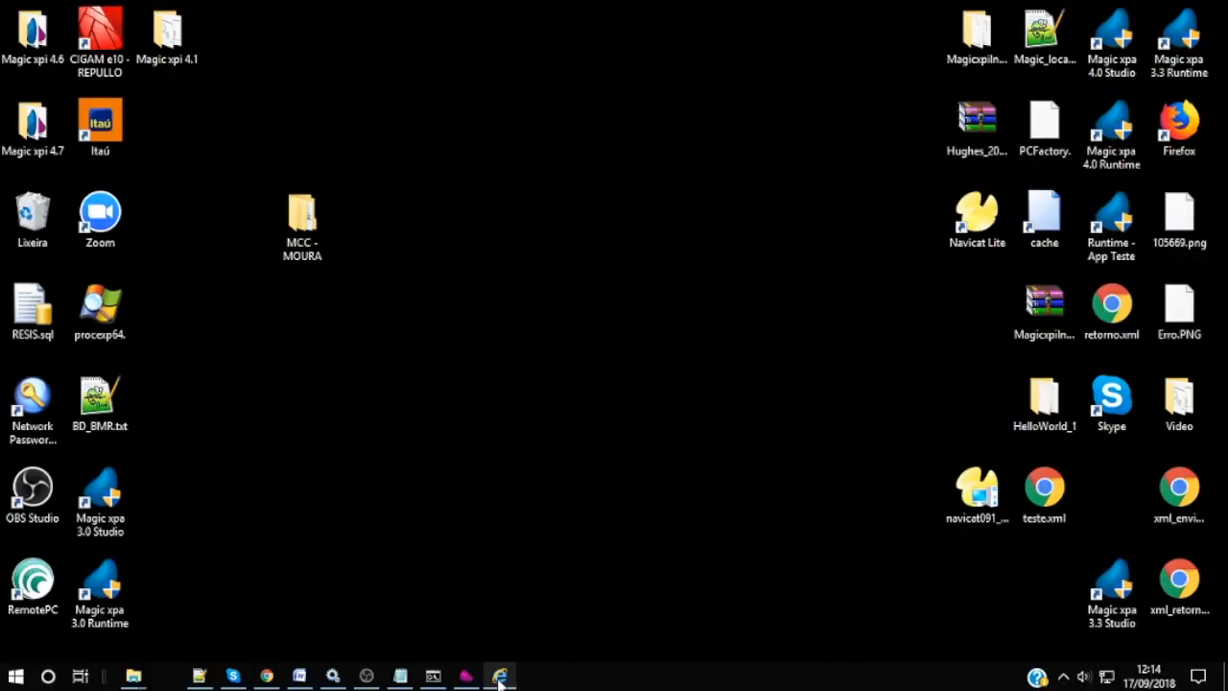
Step: Log in to the Magic Monitor page with the administrator username and password
{"action": "left_click", "coordinate": [500, 678]}
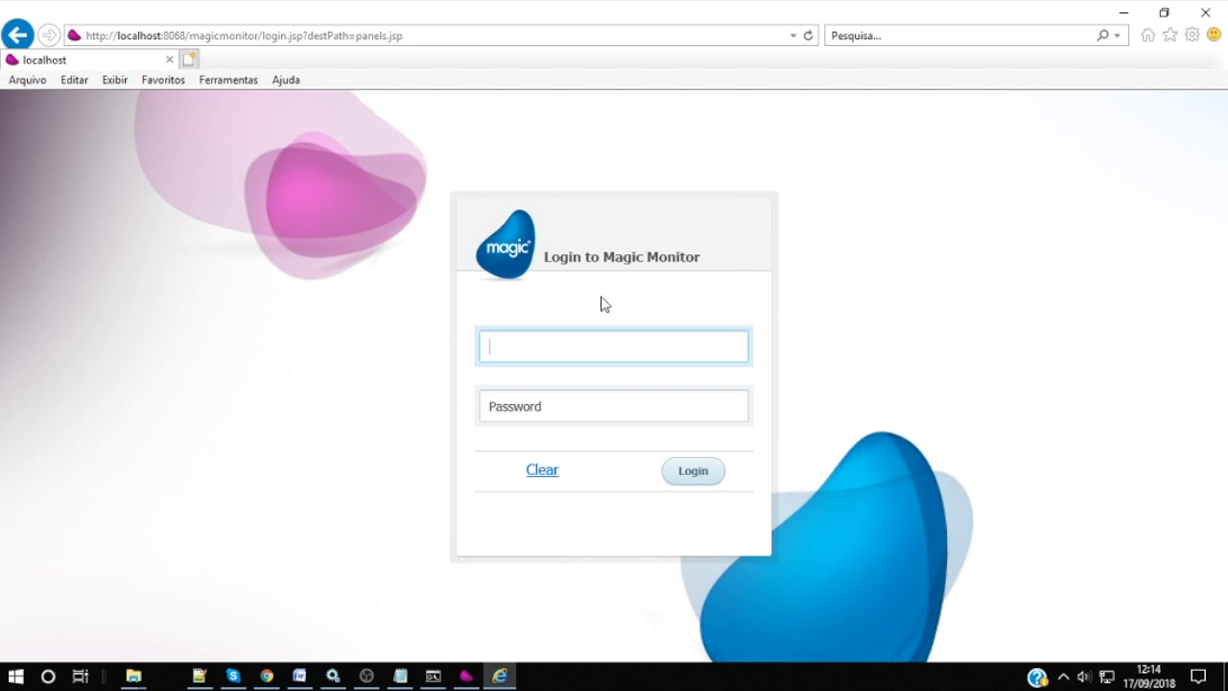
{"action": "type", "text": "admin"}
{"action": "key", "text": "Tab"}
{"action": "type", "text": "****"}
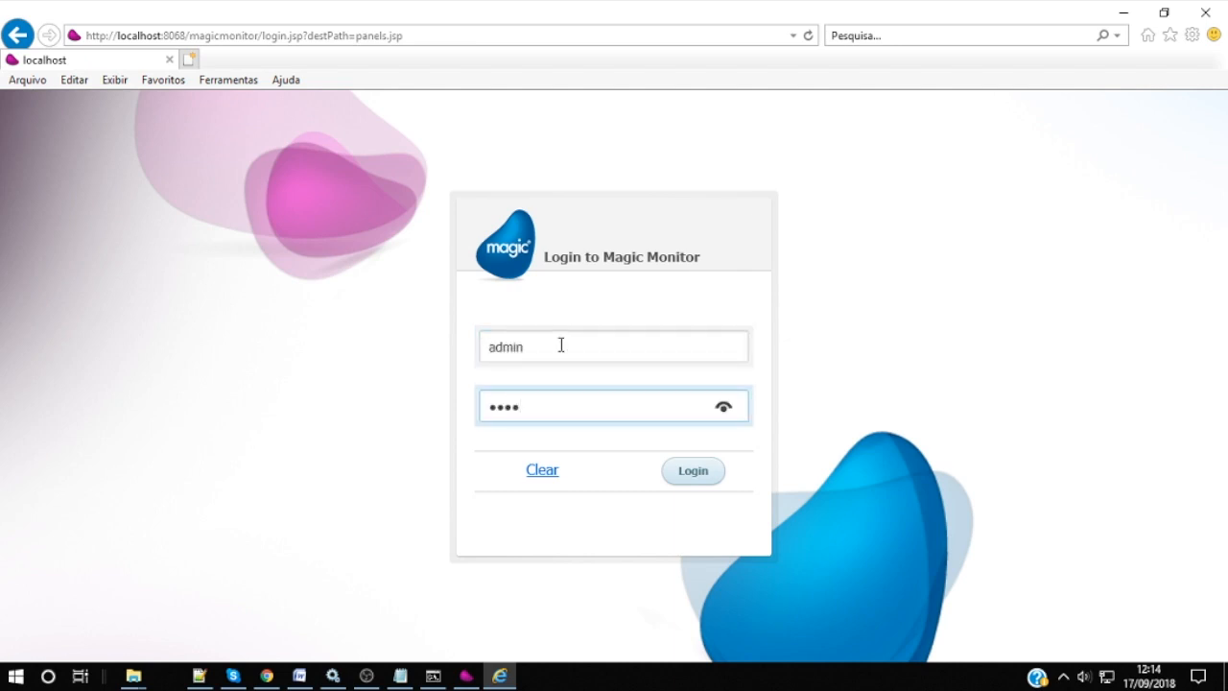
{"action": "type", "text": "****"}
{"action": "key", "text": "Return"}
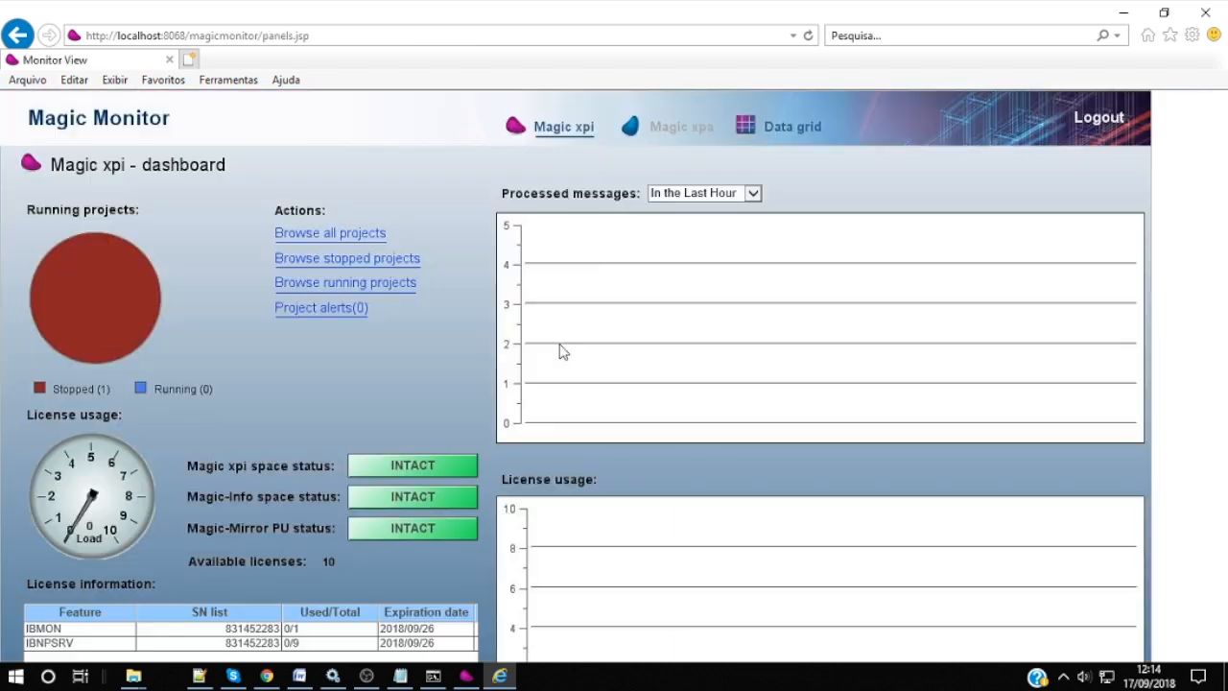
Step: Start SendMessage from all projects, check its server status, then view its Activity Log
{"action": "left_click", "coordinate": [340, 235]}
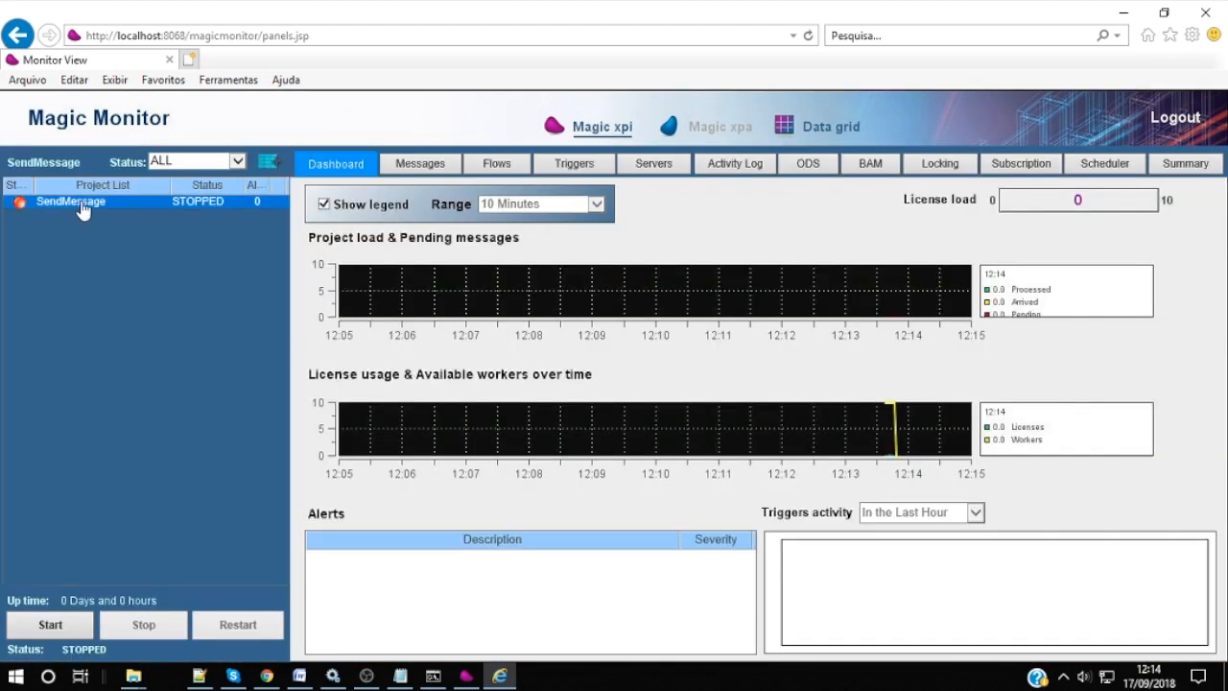
{"action": "left_click", "coordinate": [51, 625]}
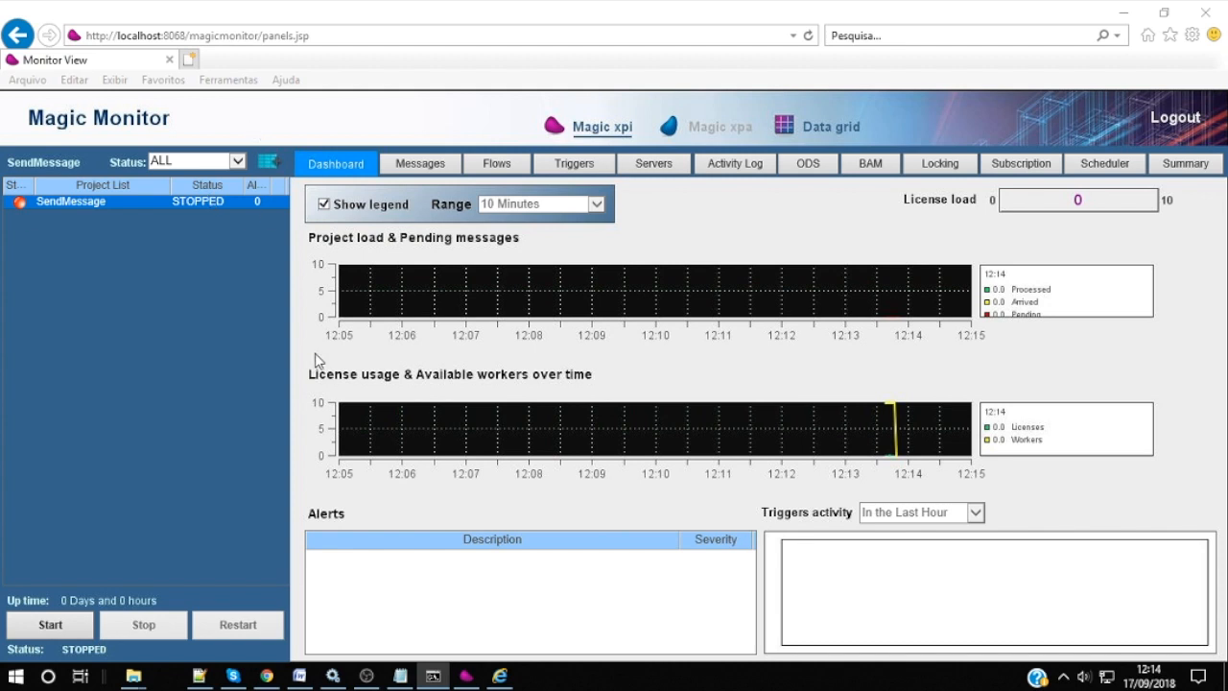
{"action": "left_click", "coordinate": [653, 164]}
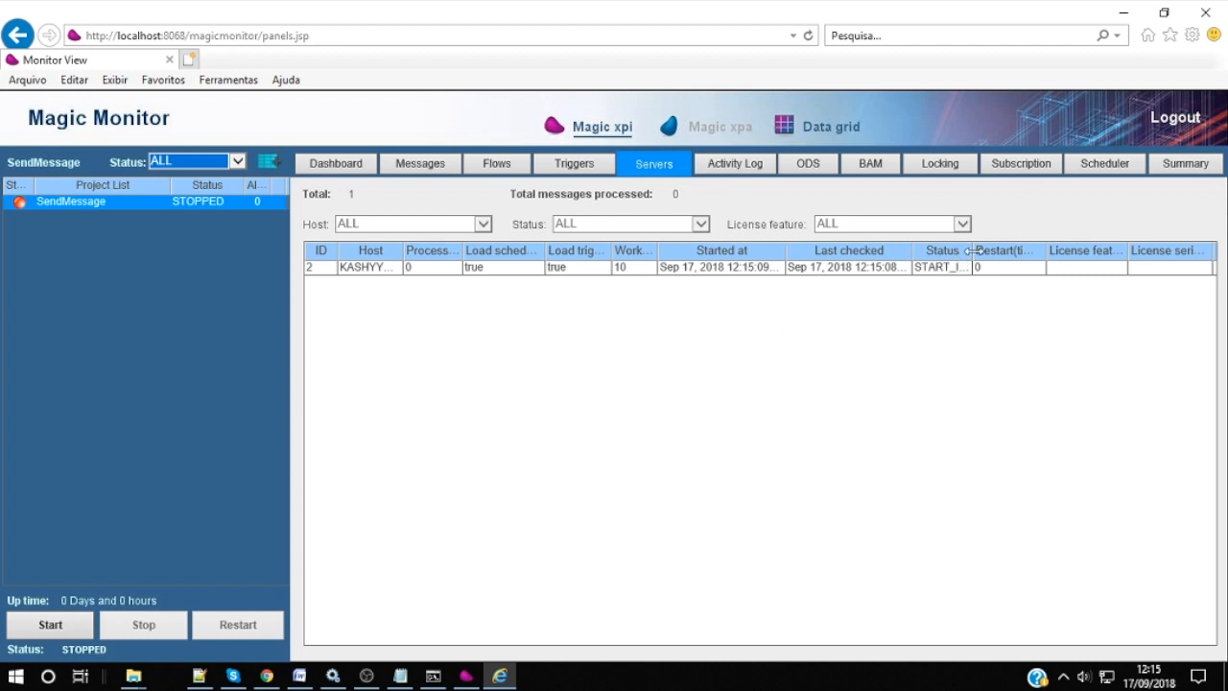
{"action": "left_click_drag", "start_coordinate": [972, 250], "coordinate": [1004, 250]}
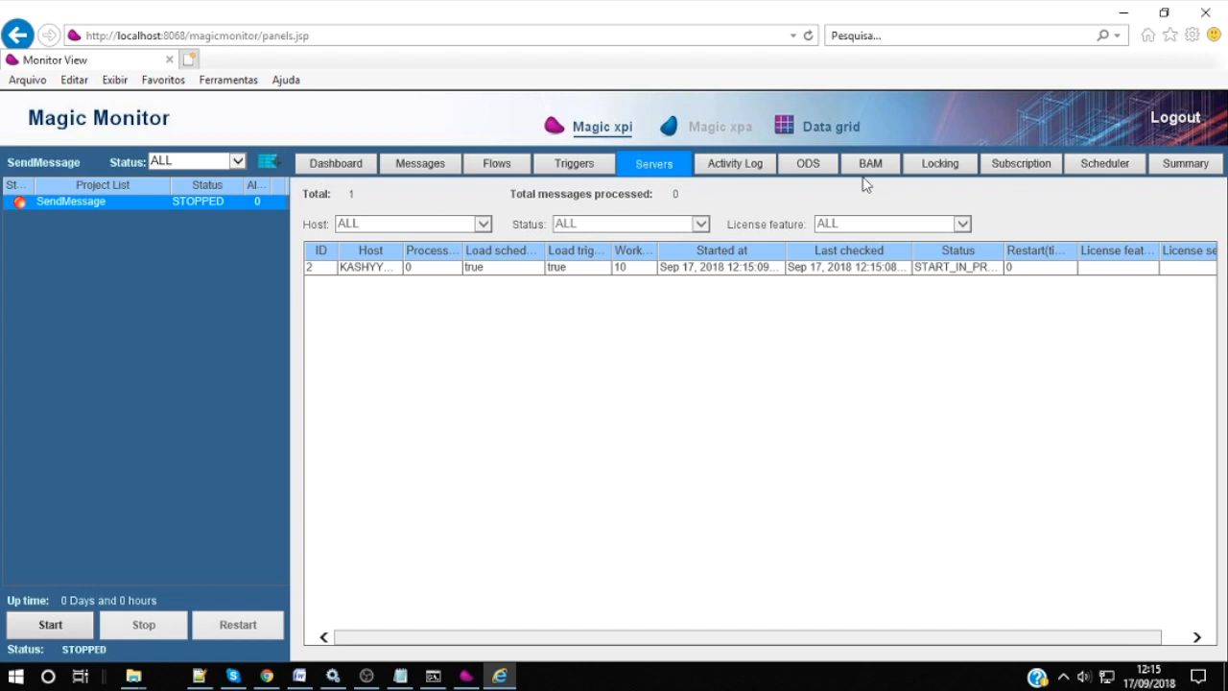
{"action": "left_click", "coordinate": [730, 167]}
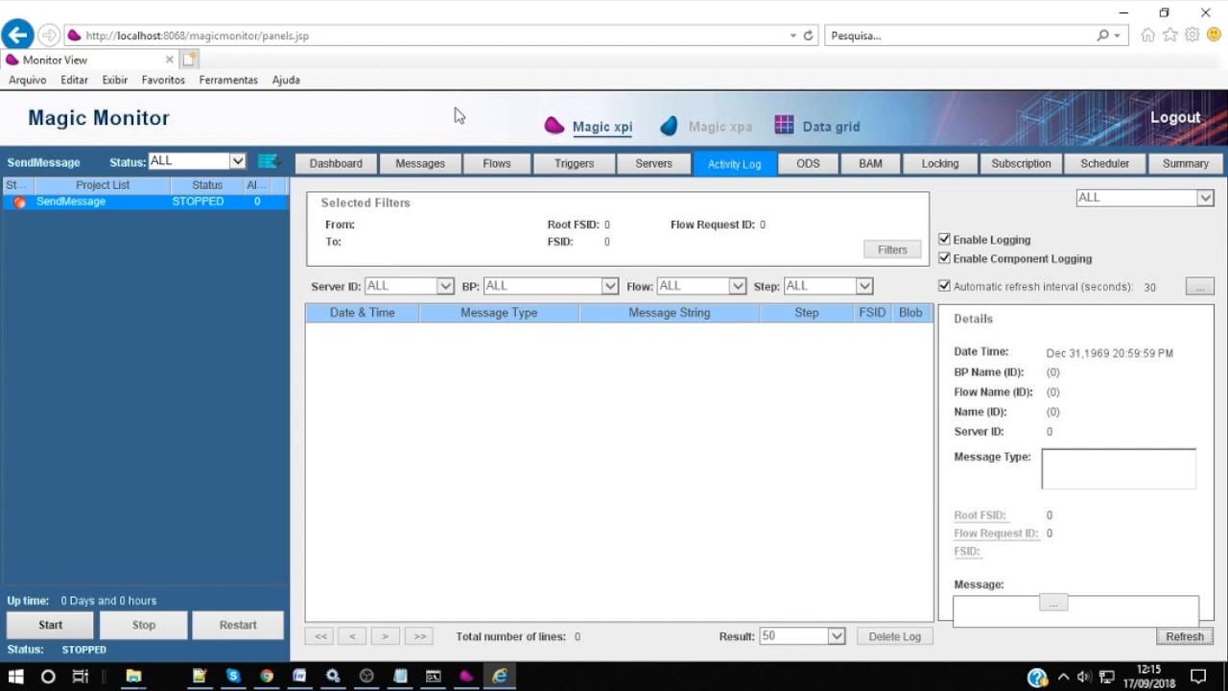
Step: Refresh the Activity Log several times and widen the Date & Time column
{"action": "left_click", "coordinate": [1194, 639]}
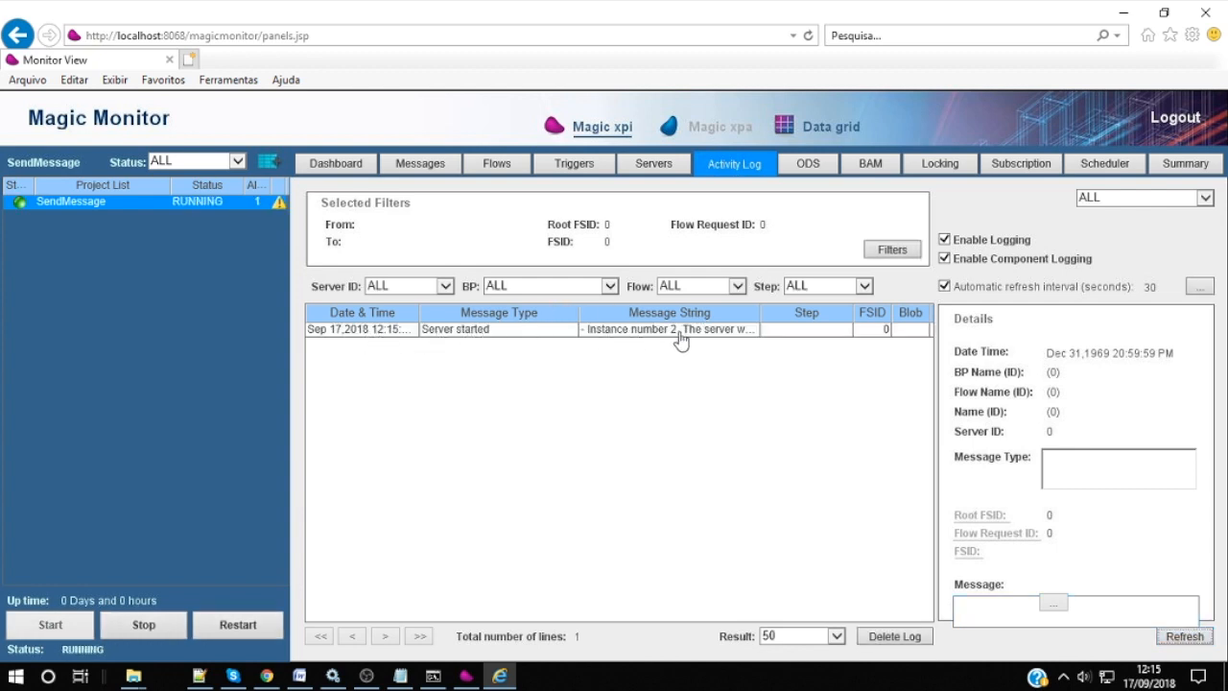
{"action": "left_click_drag", "start_coordinate": [419, 313], "coordinate": [452, 311]}
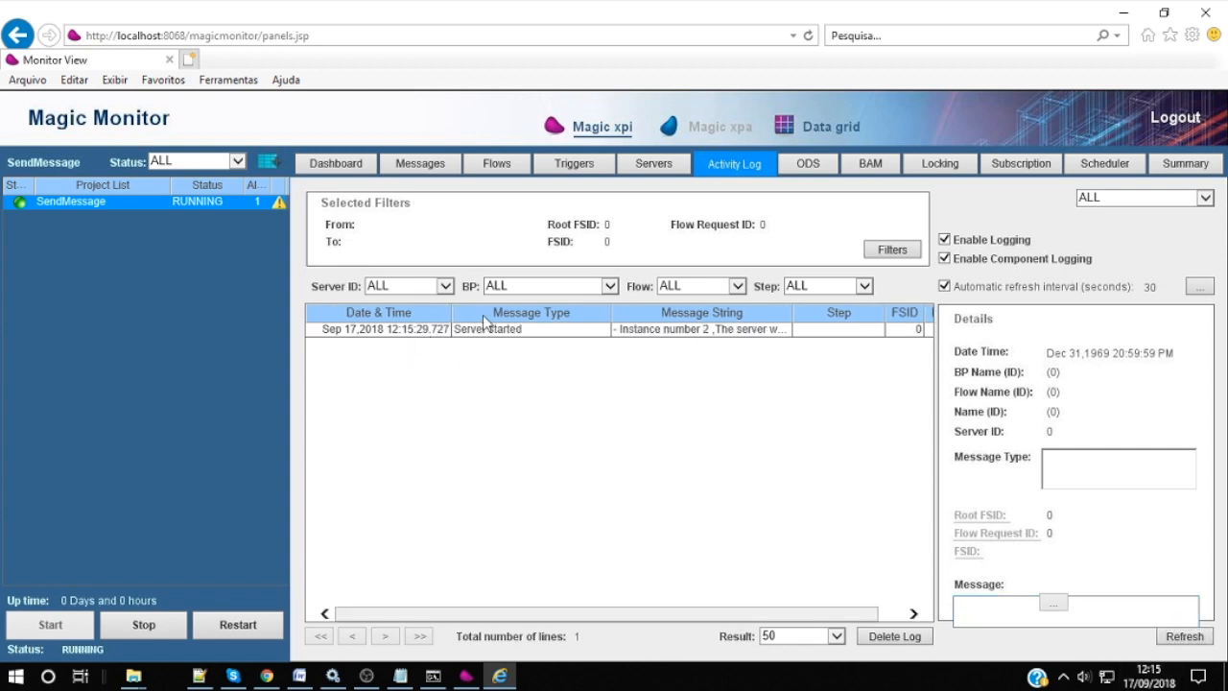
{"action": "left_click", "coordinate": [1199, 637]}
{"action": "left_click", "coordinate": [1201, 640]}
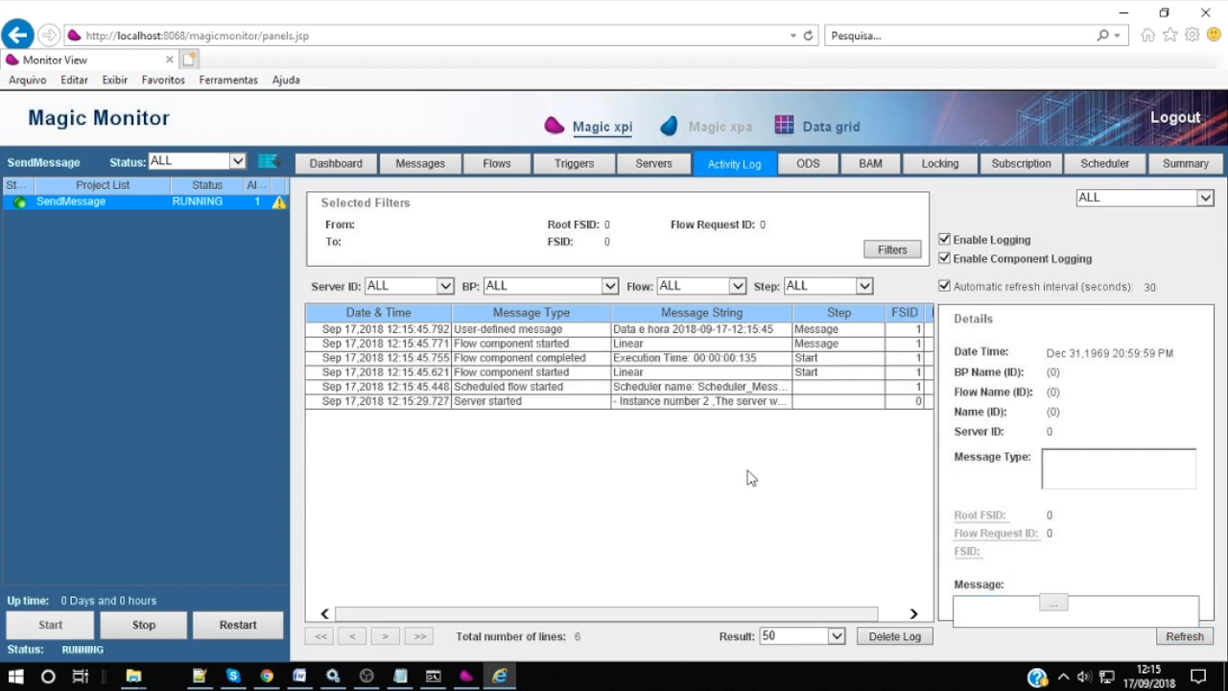
Step: Inspect details of the user-defined message and Flow completed entries, then refresh again
{"action": "left_click", "coordinate": [744, 332]}
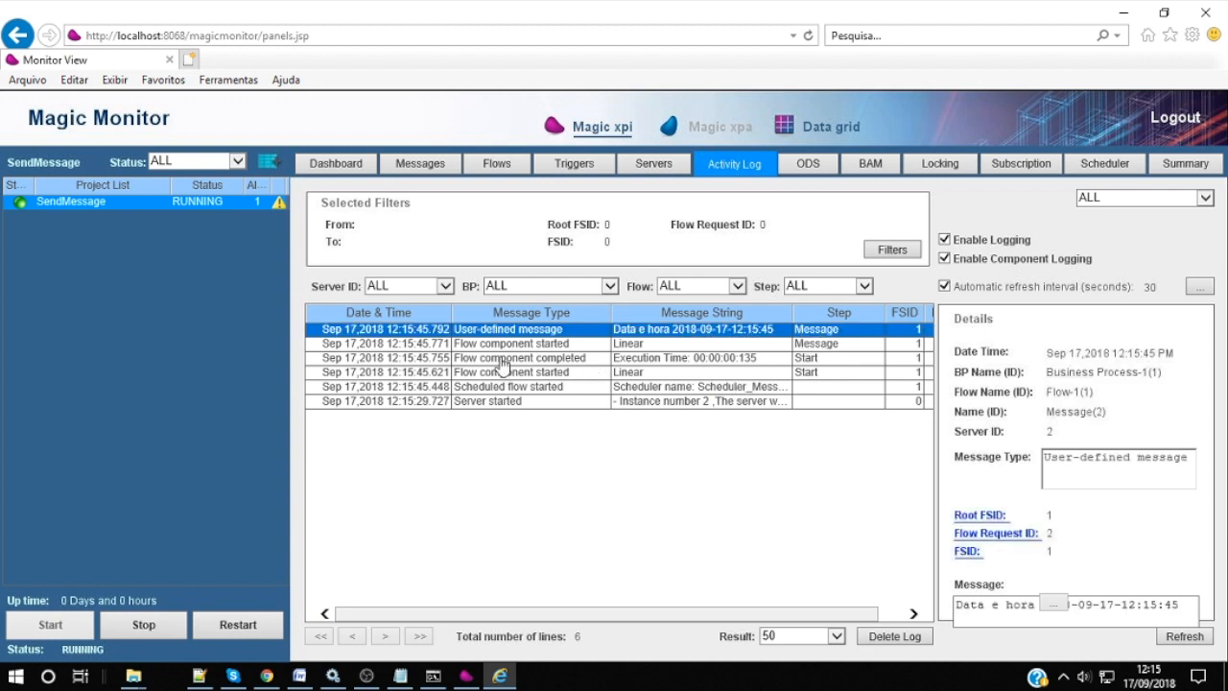
{"action": "left_click", "coordinate": [576, 357]}
{"action": "left_click", "coordinate": [575, 342]}
{"action": "left_click", "coordinate": [576, 330]}
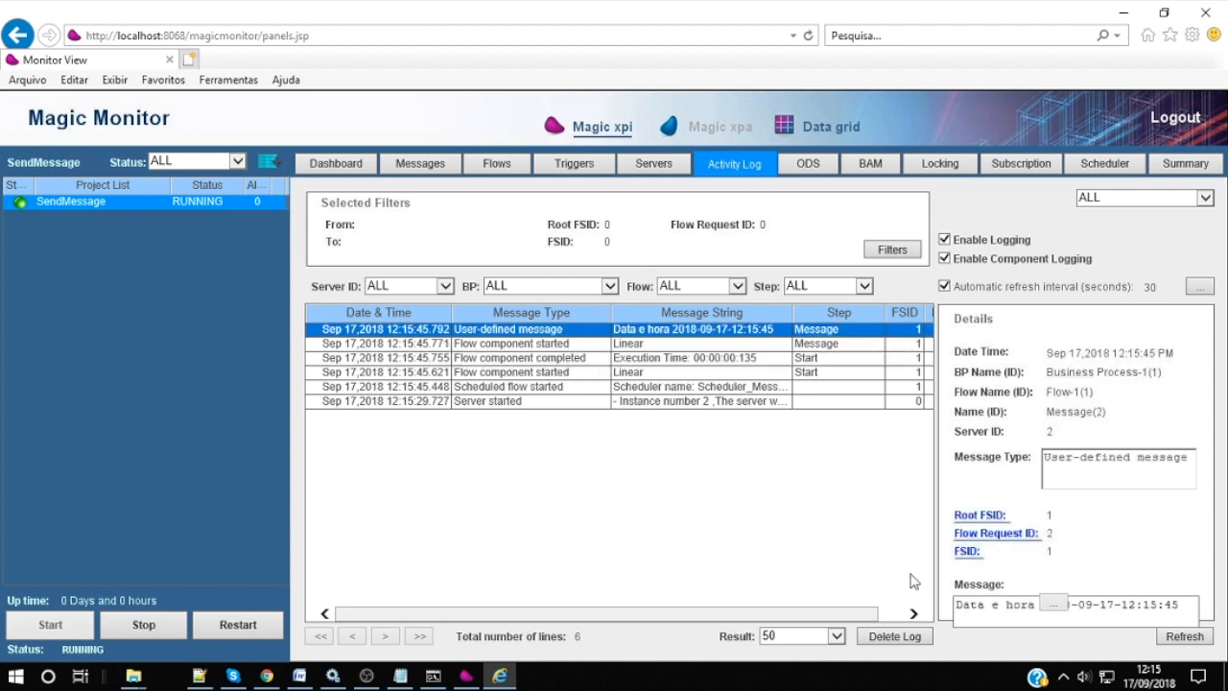
{"action": "left_click", "coordinate": [1195, 640]}
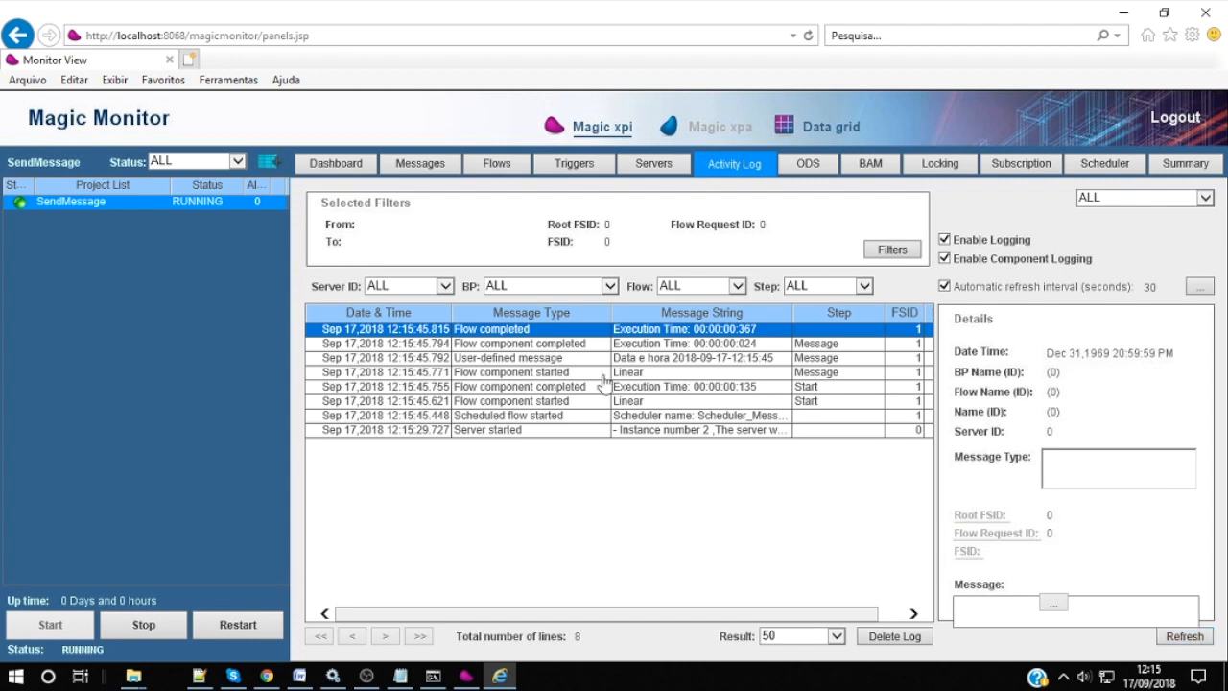